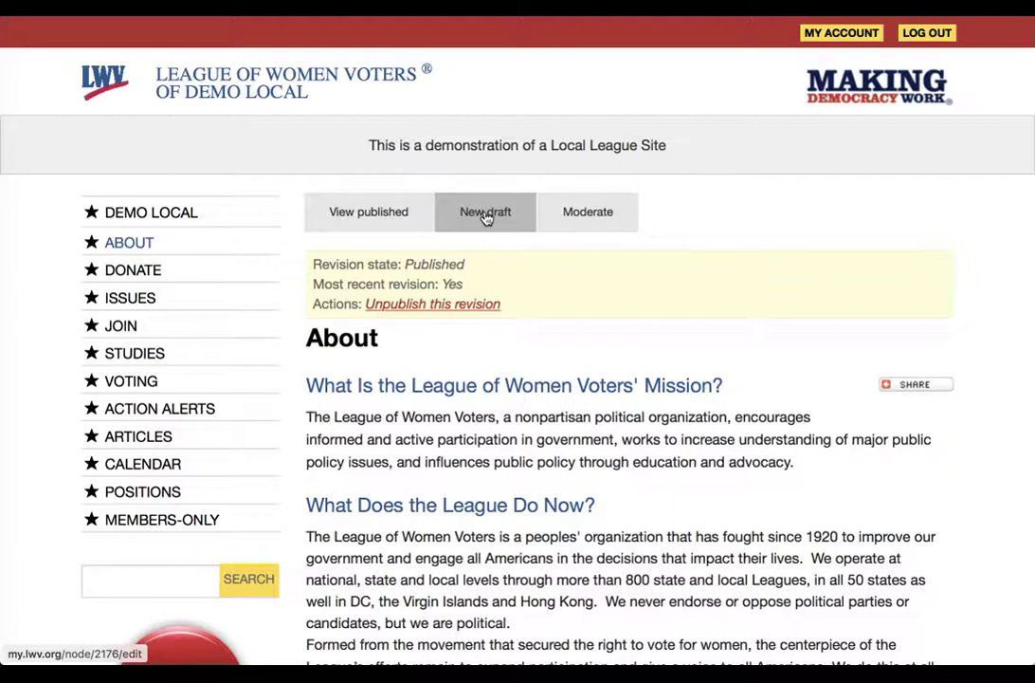
# - Start a new draft of the About page and look through its body text
pyautogui.click(484, 212)
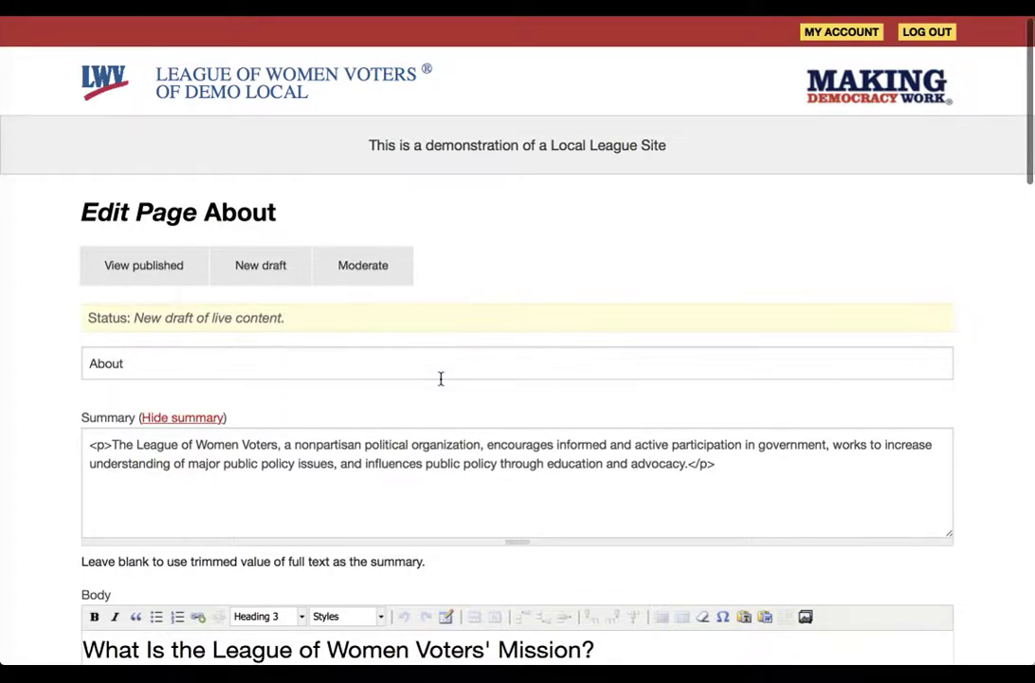
pyautogui.scroll(-3, 439, 376)
pyautogui.scroll(-3, 441, 378)
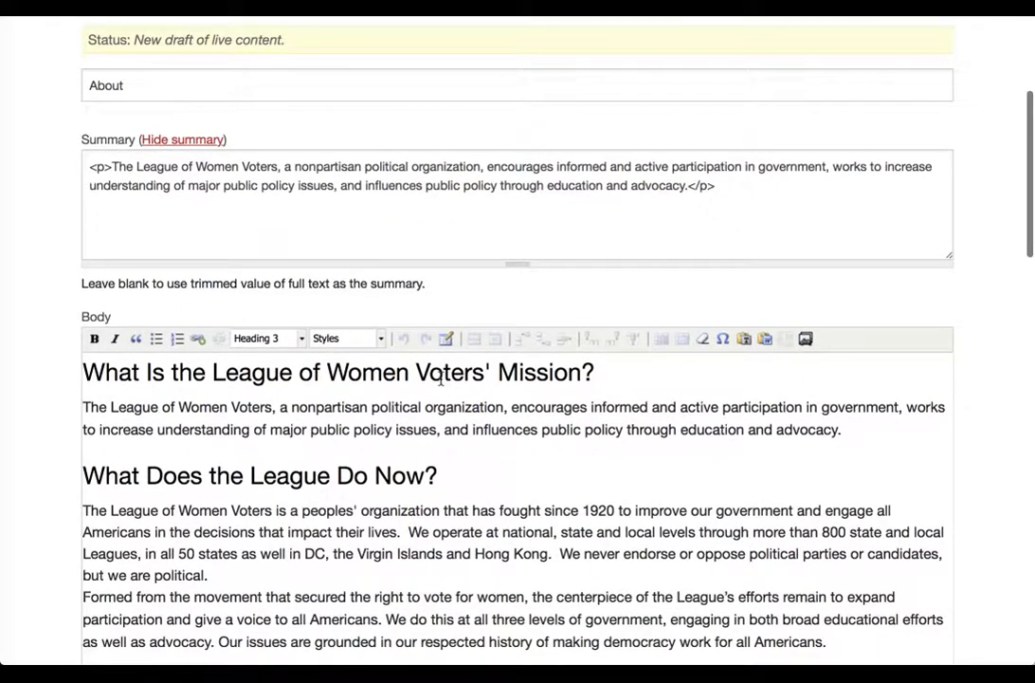
pyautogui.scroll(-3, 441, 379)
pyautogui.scroll(-6, 418, 607)
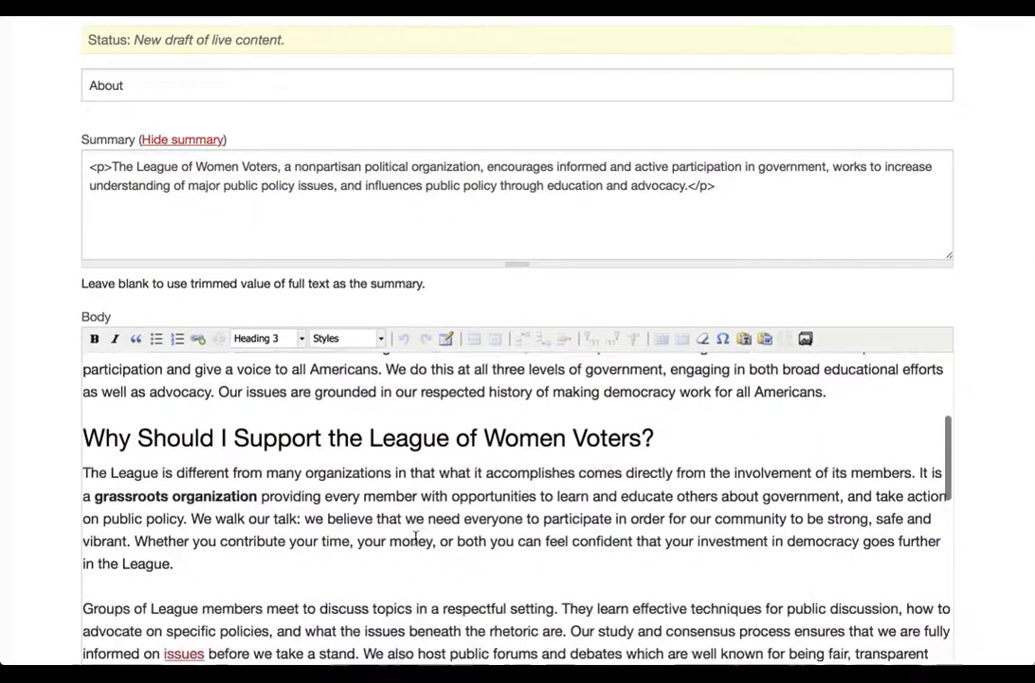
pyautogui.scroll(-4, 385, 641)
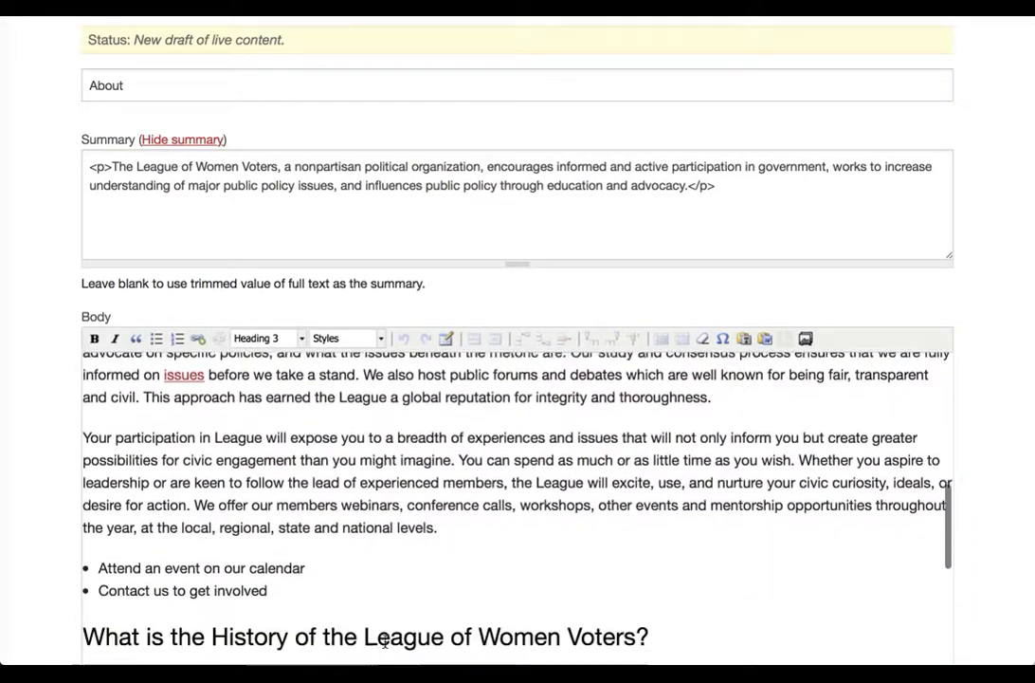
pyautogui.scroll(12, 889, 493)
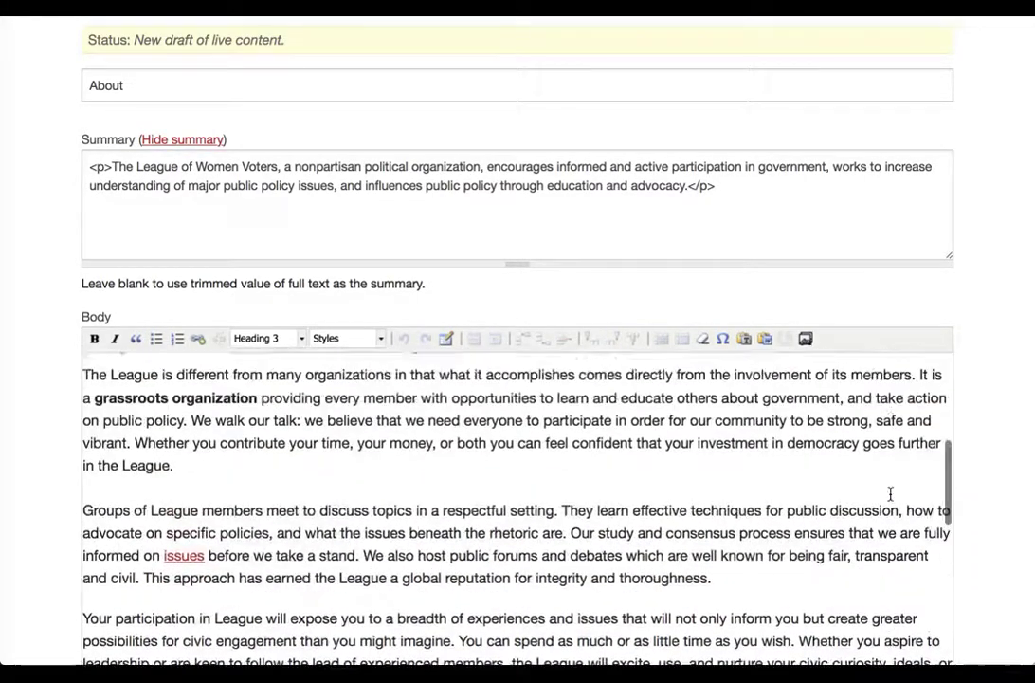
pyautogui.scroll(1, 890, 493)
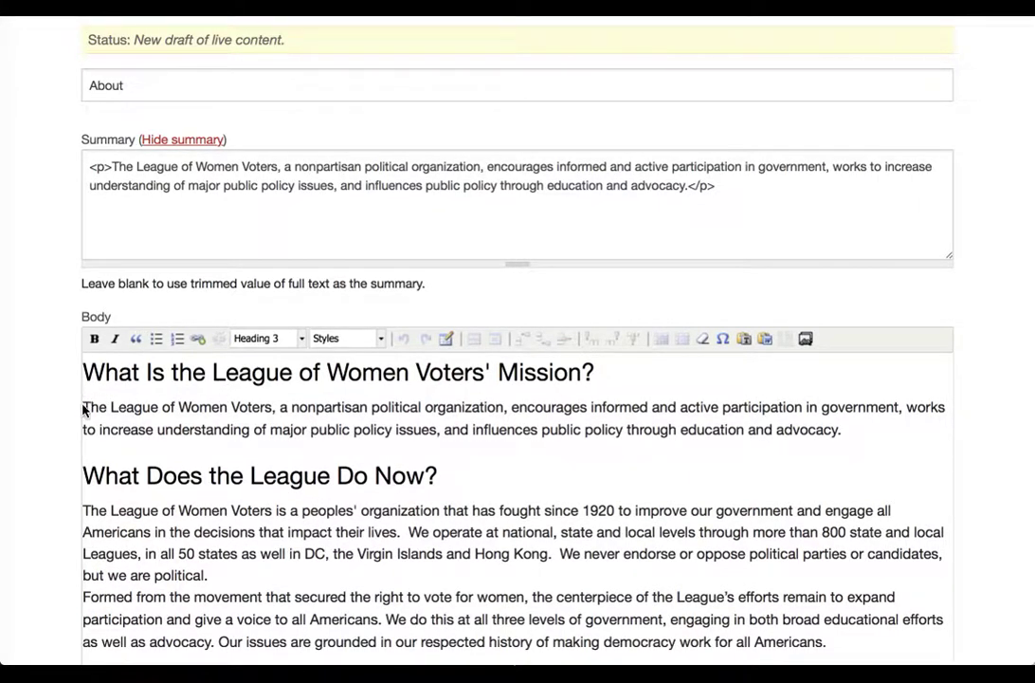
# - Open the media browser for the start of the mission paragraph and filter all files by the media tag Demo Image Delete
pyautogui.click(119, 407)
pyautogui.click(805, 340)
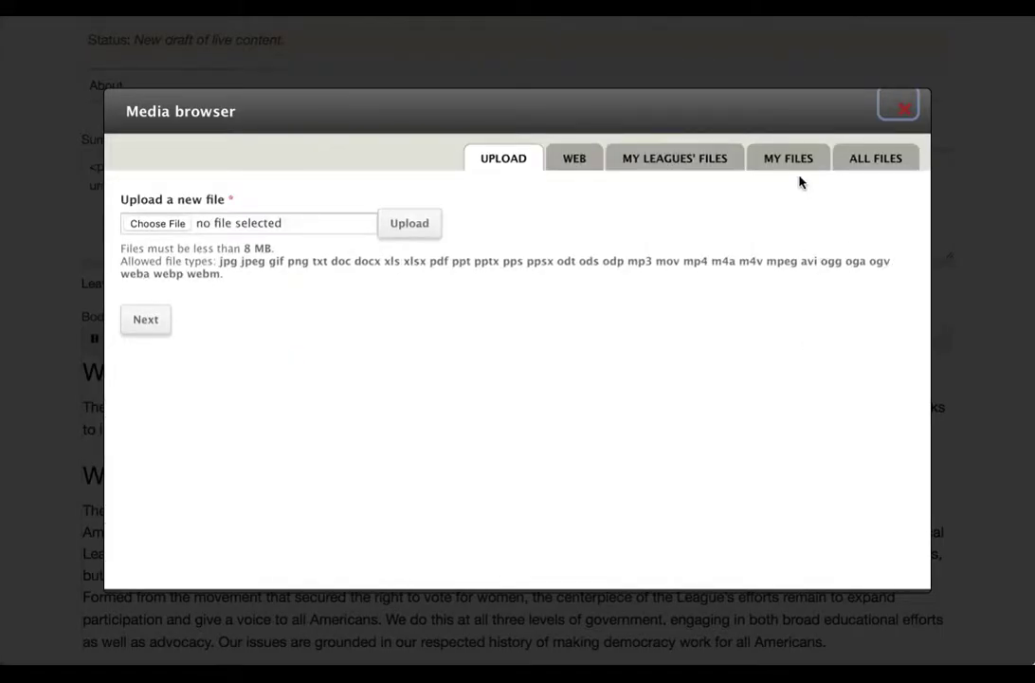
pyautogui.click(869, 159)
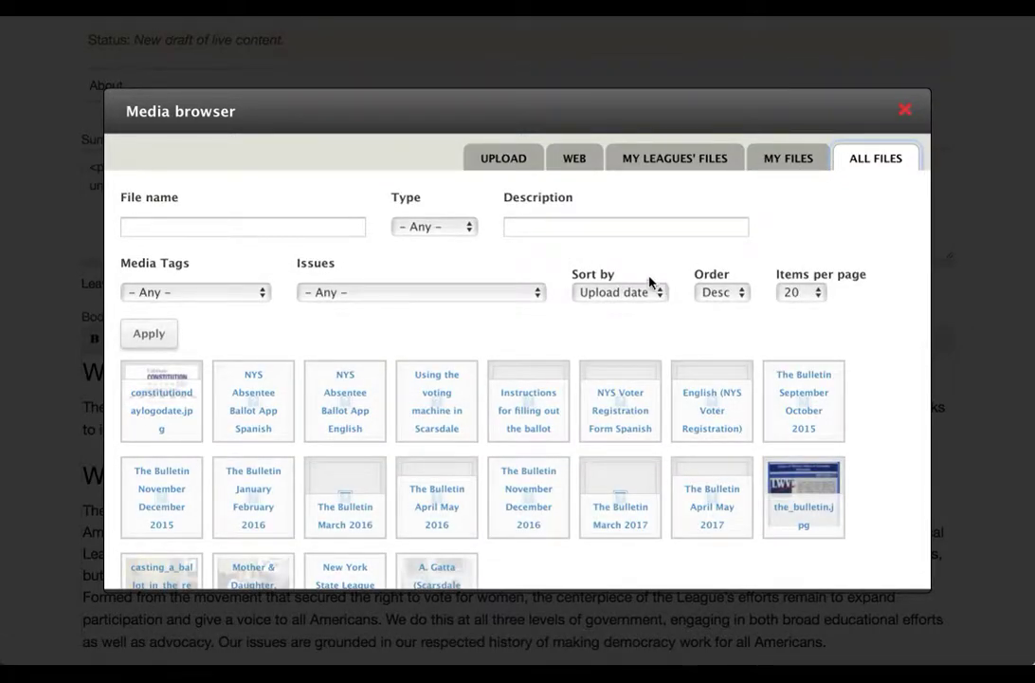
pyautogui.click(256, 292)
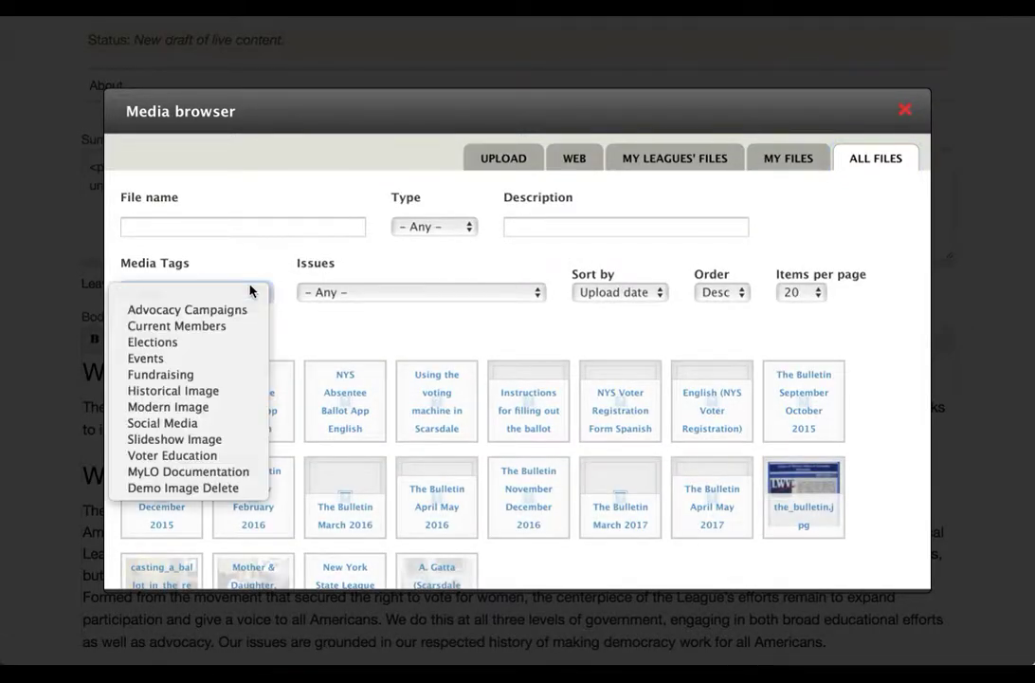
pyautogui.click(216, 487)
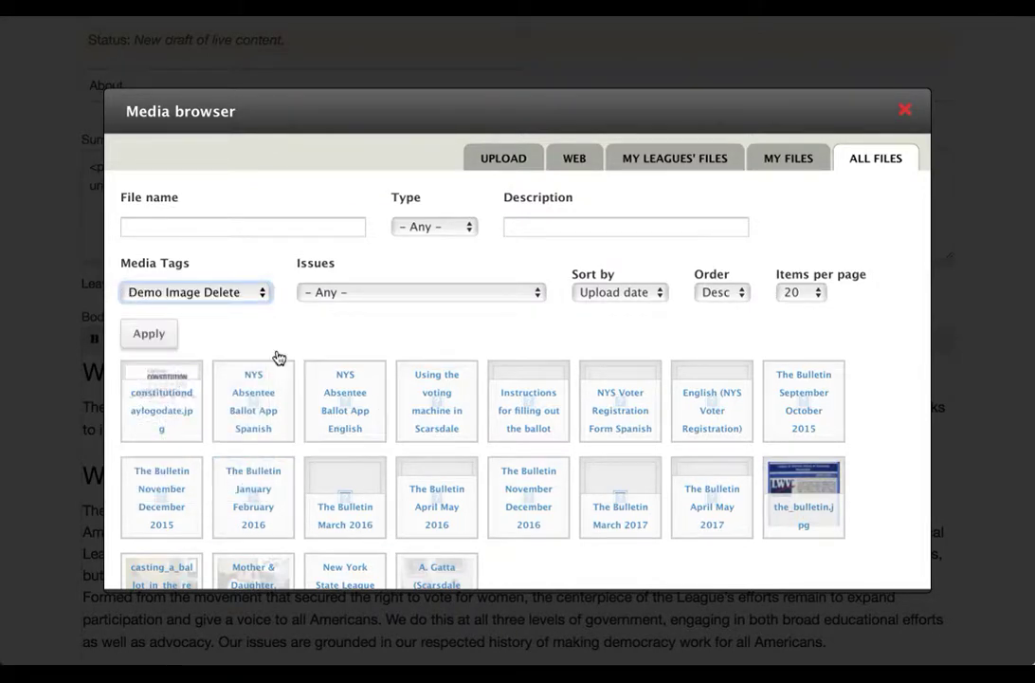
pyautogui.click(162, 335)
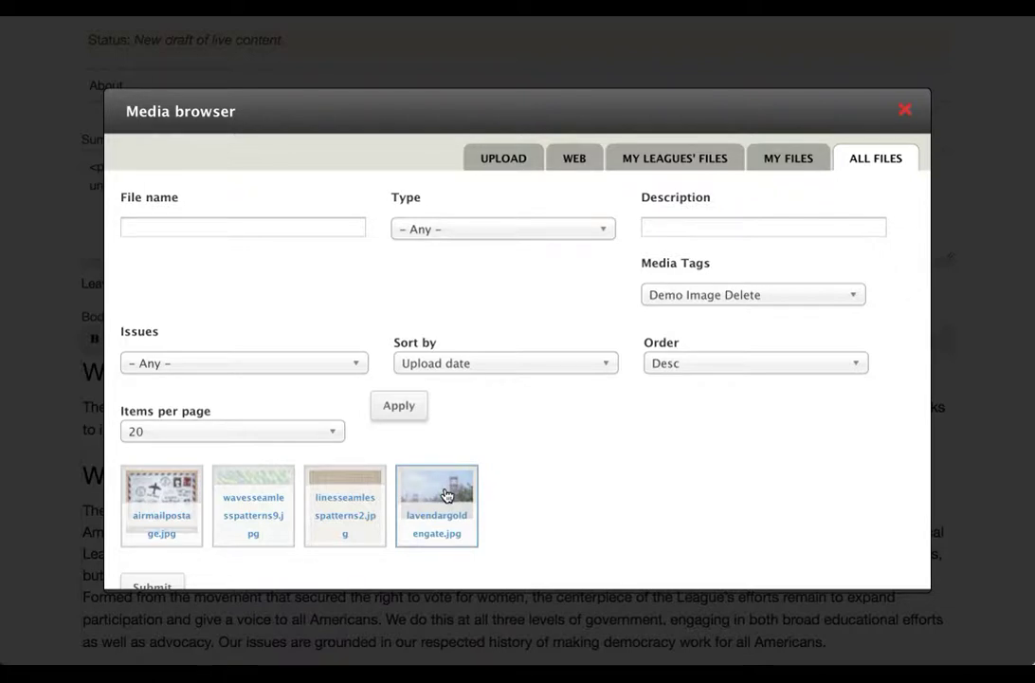
# - Embed lavendargoldengate.jpg in original size at the start of the mission paragraph, keeping its existing alt text
pyautogui.click(161, 583)
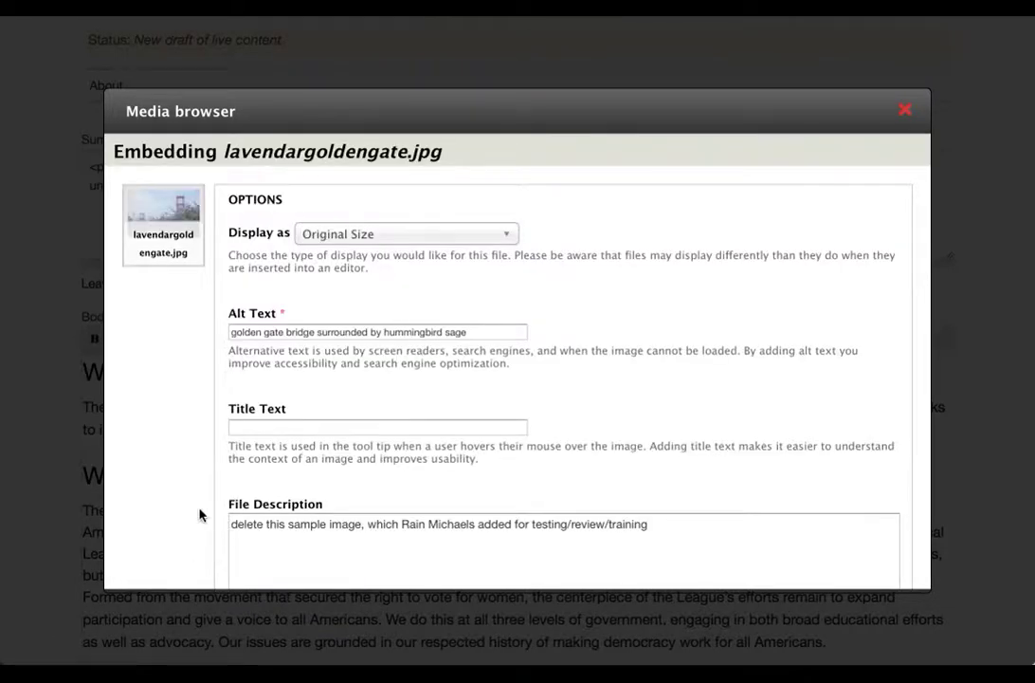
pyautogui.scroll(-2, 182, 515)
pyautogui.scroll(-2, 182, 515)
pyautogui.click(159, 557)
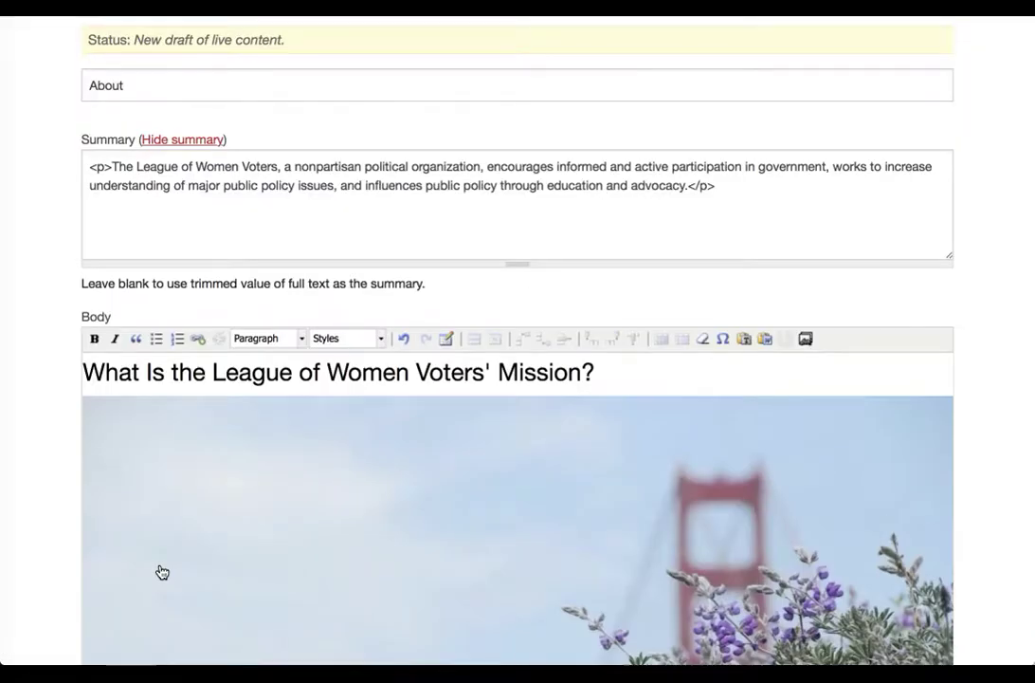
# - Scale the embedded Golden Gate image down to a little under a third of the body's width
pyautogui.click(225, 553)
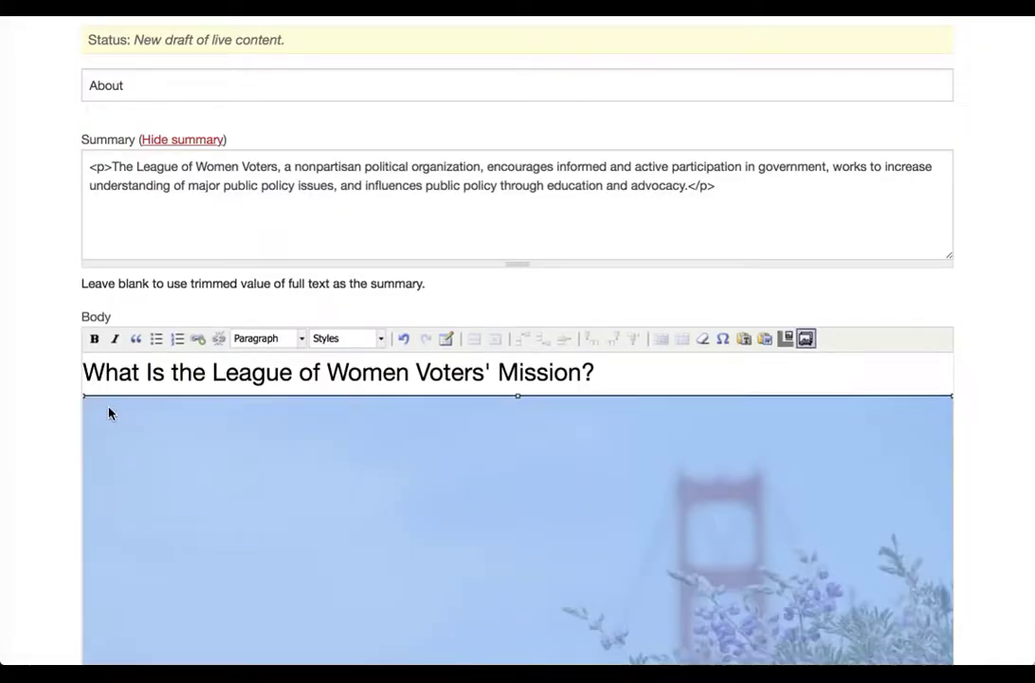
pyautogui.moveTo(82, 396); pyautogui.dragTo(930, 664)
pyautogui.scroll(-3, 869, 546)
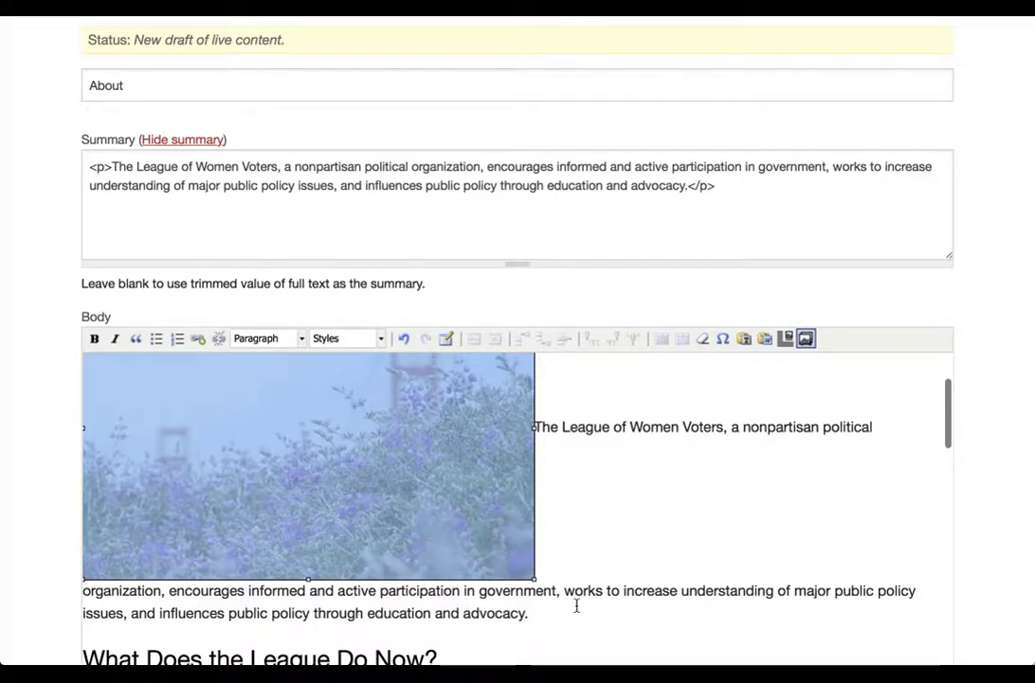
pyautogui.moveTo(535, 578); pyautogui.dragTo(168, 451)
pyautogui.scroll(2, 282, 423)
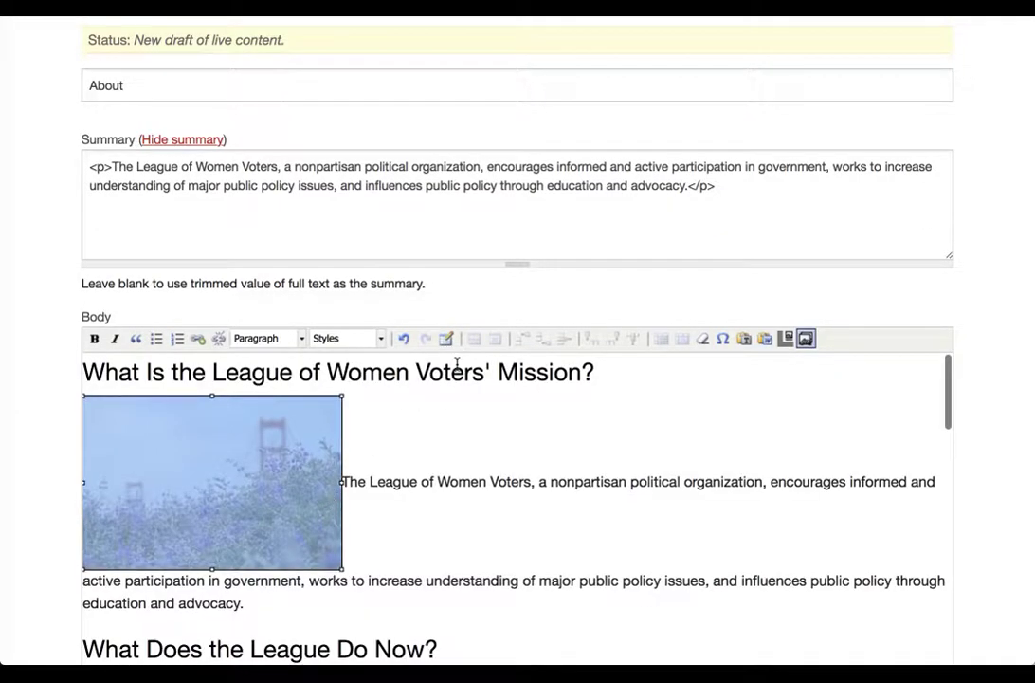
# - Apply the Float image right style to the Golden Gate image so the text wraps beside it
pyautogui.click(381, 338)
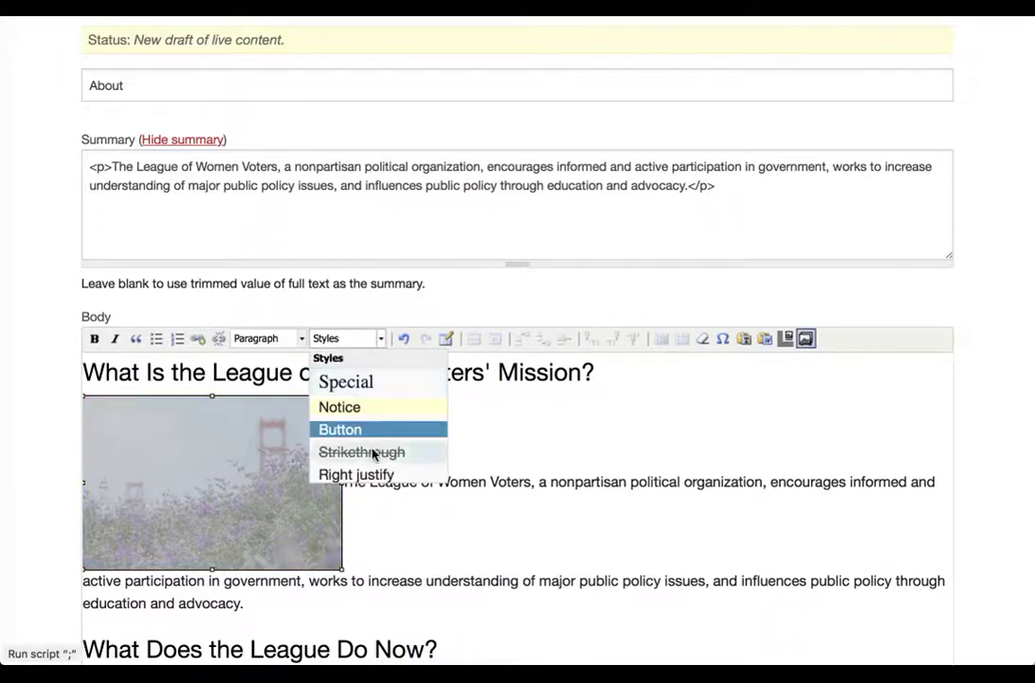
pyautogui.scroll(-5, 373, 455)
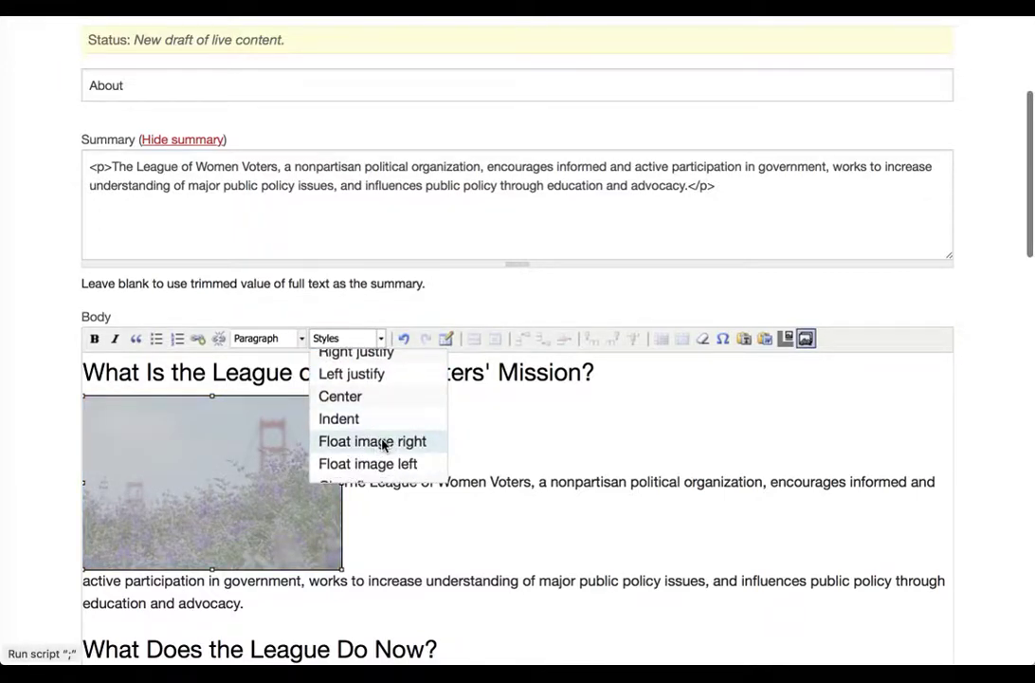
pyautogui.click(383, 442)
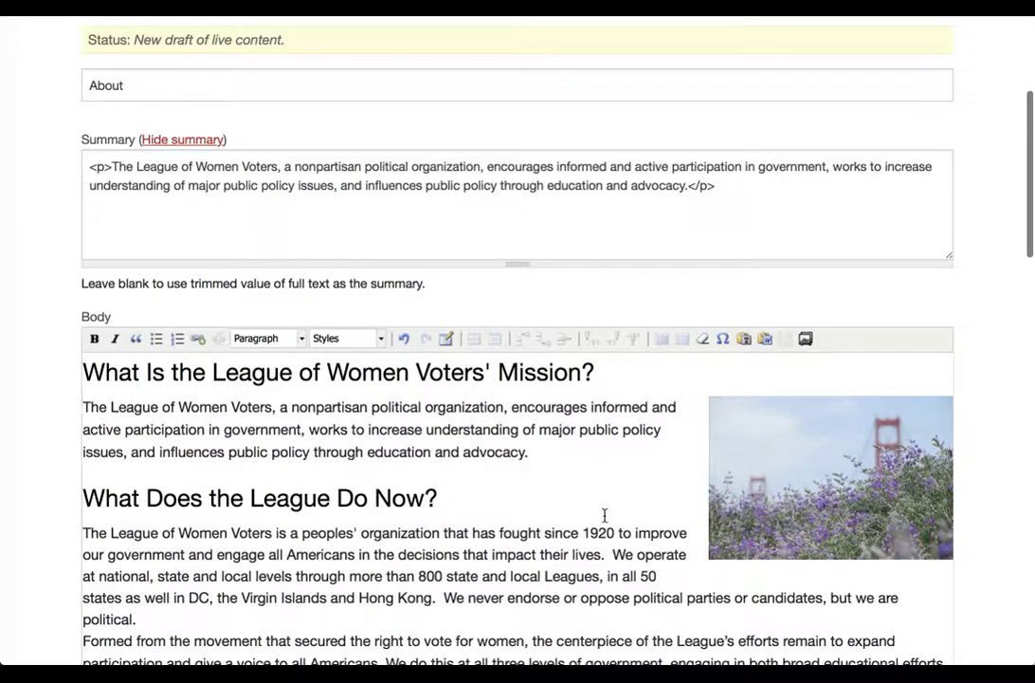
# - Save the edited About page as a draft, leaving its access and menu settings as they are
pyautogui.scroll(-5, 32, 604)
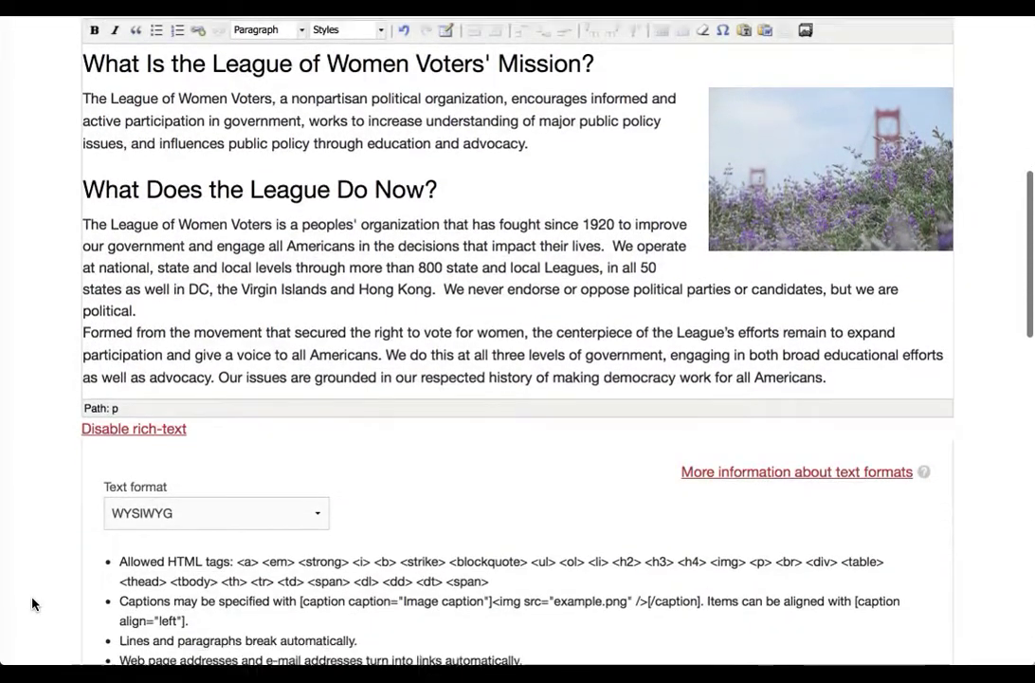
pyautogui.scroll(-15, 32, 604)
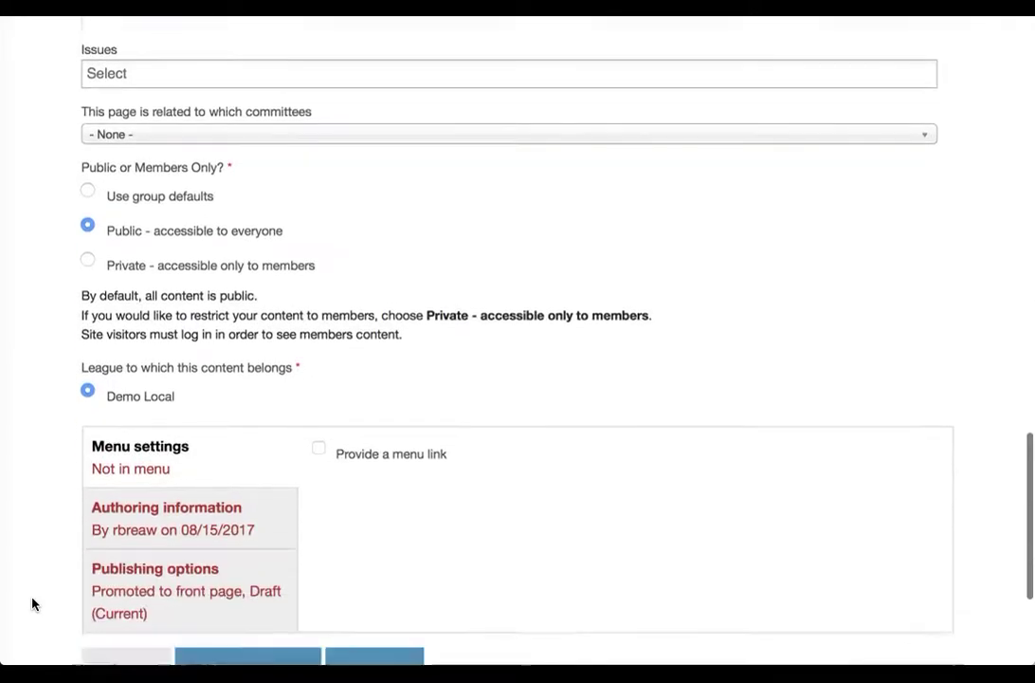
pyautogui.scroll(-4, 33, 604)
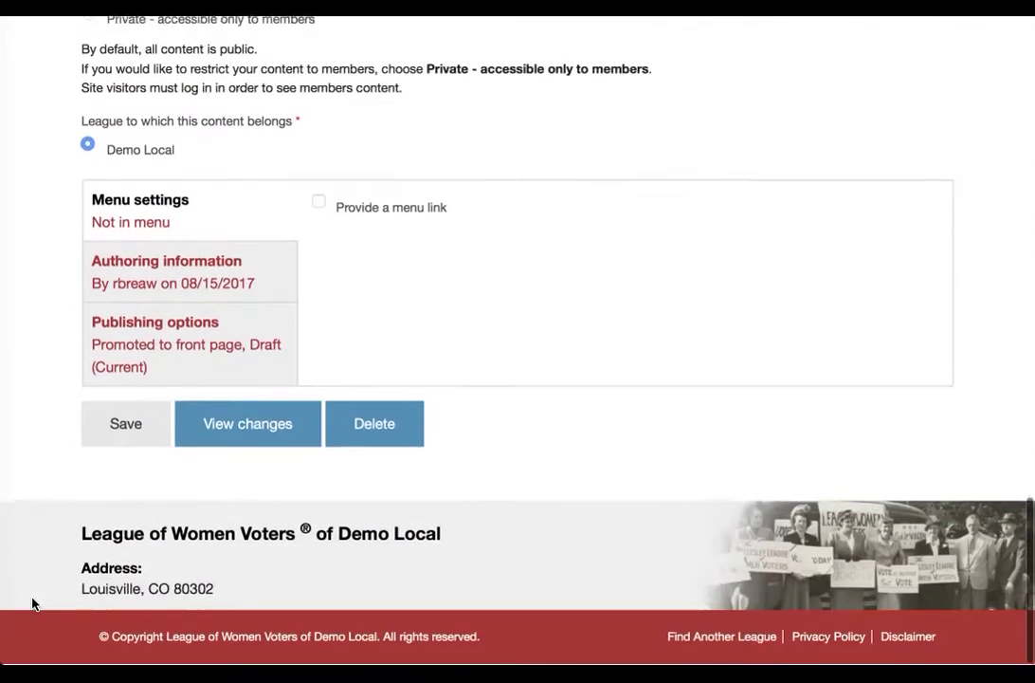
pyautogui.click(125, 427)
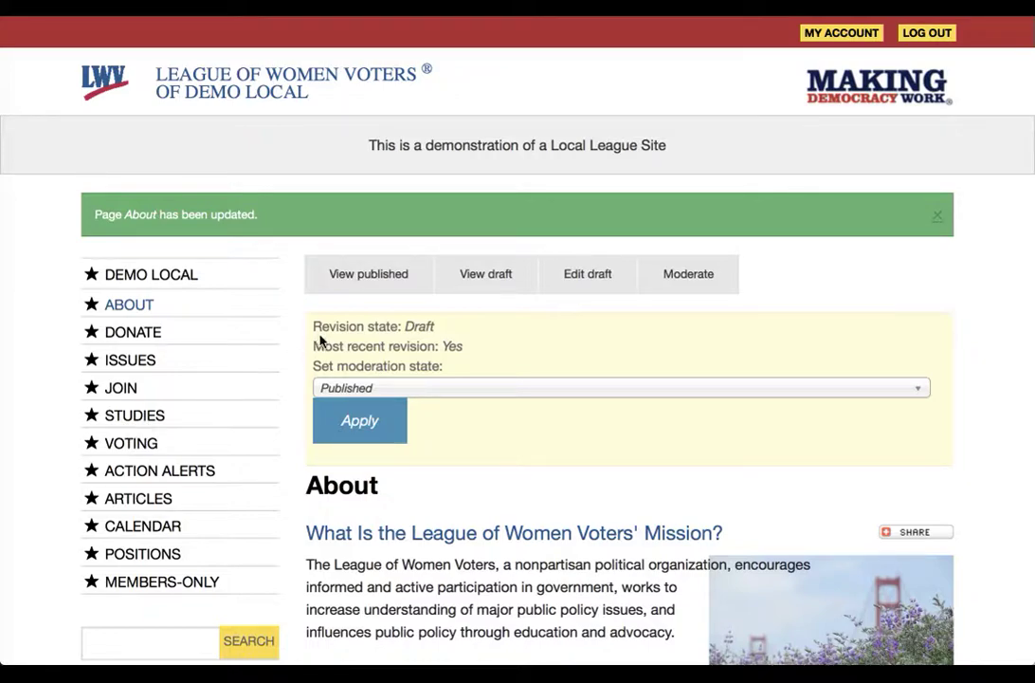
# - Check the saved page's revision state and examine how the image sits beside the text
pyautogui.moveTo(314, 327); pyautogui.dragTo(441, 325)
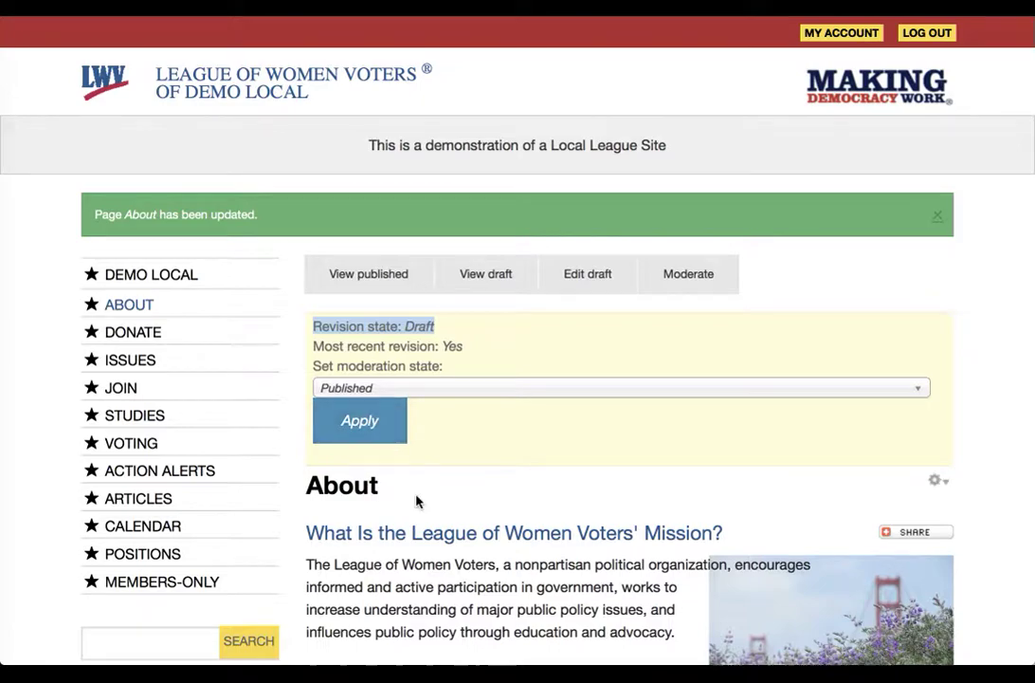
pyautogui.scroll(-1, 417, 500)
pyautogui.scroll(-3, 417, 500)
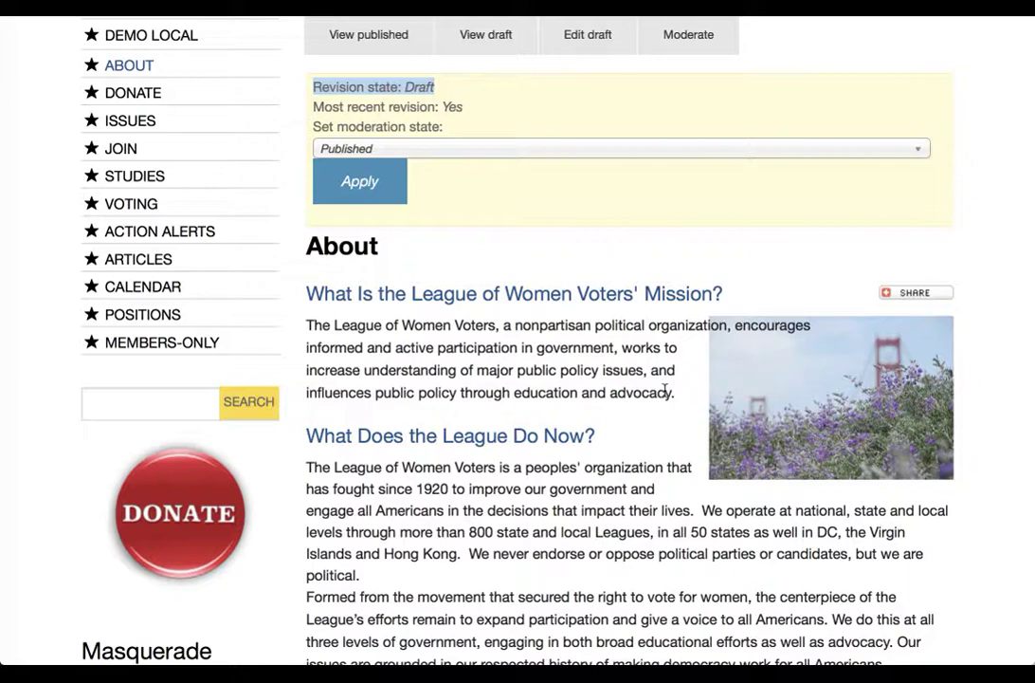
pyautogui.scroll(5, 665, 391)
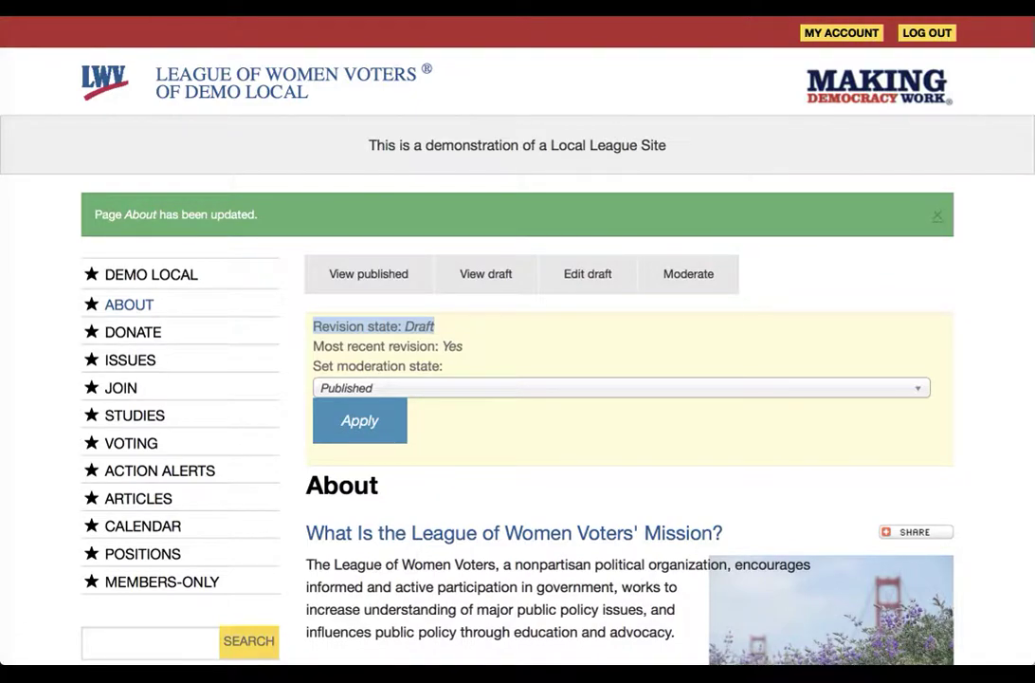
# - Compare the published version of the About page with its draft, checking the revision state and most recent revision of each
pyautogui.click(360, 280)
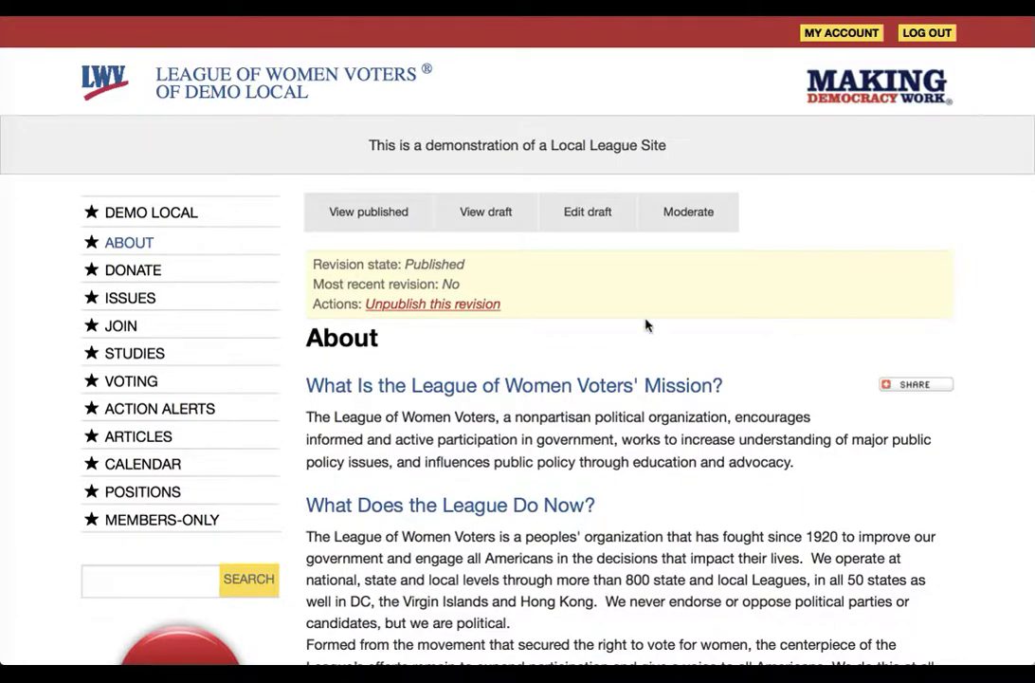
pyautogui.click(486, 212)
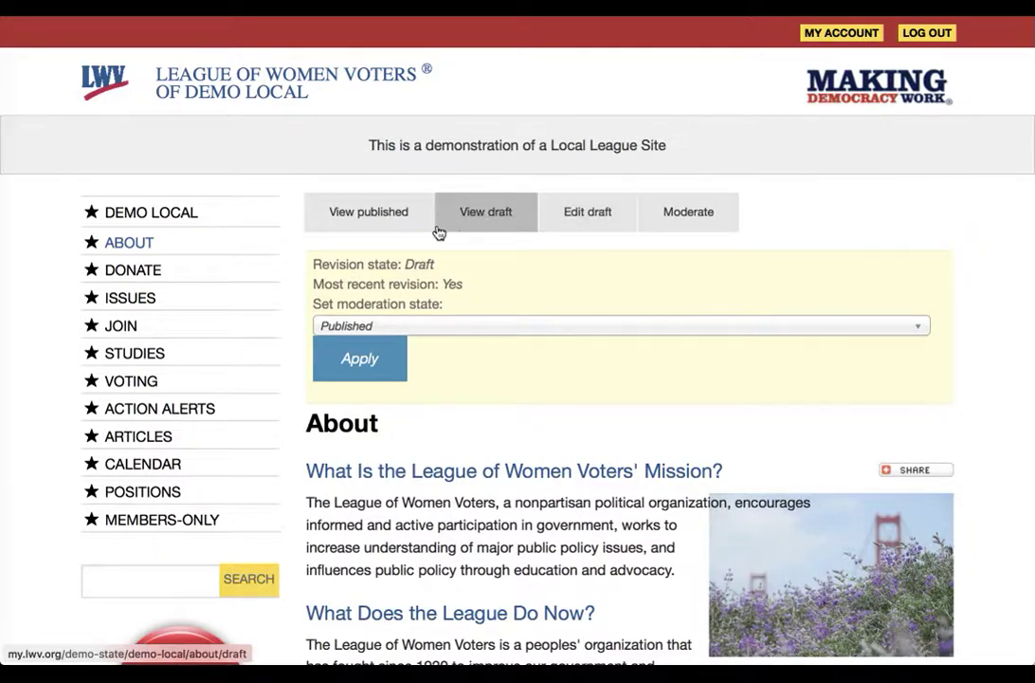
pyautogui.moveTo(314, 264)
pyautogui.mouseDown()
pyautogui.moveTo(435, 262)
pyautogui.moveTo(454, 281)
pyautogui.moveTo(309, 285)
pyautogui.mouseUp()
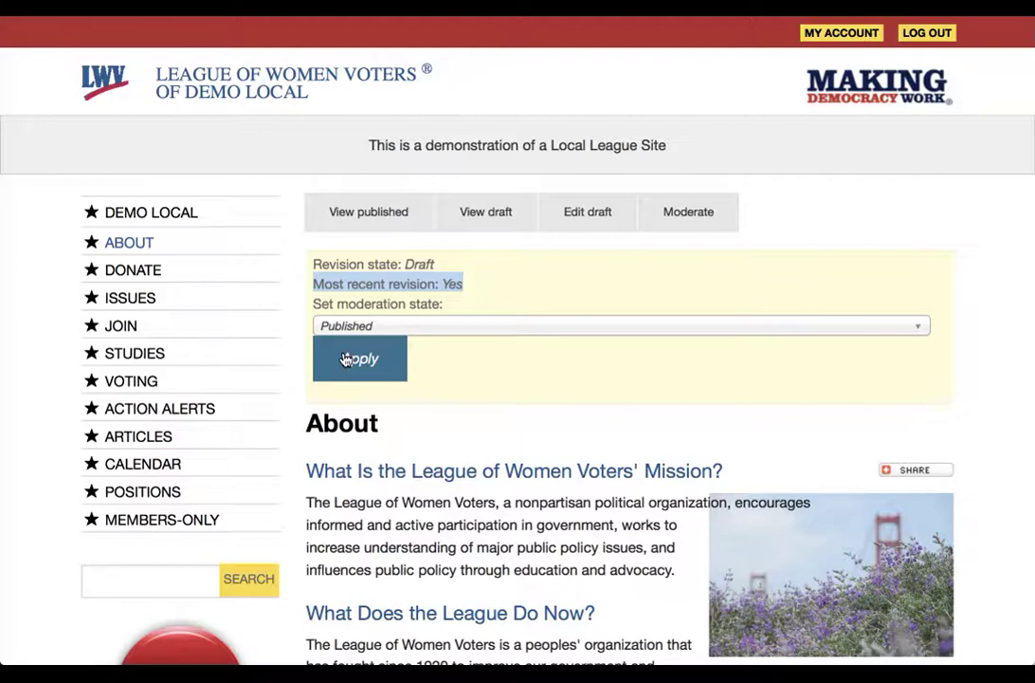
pyautogui.click(394, 212)
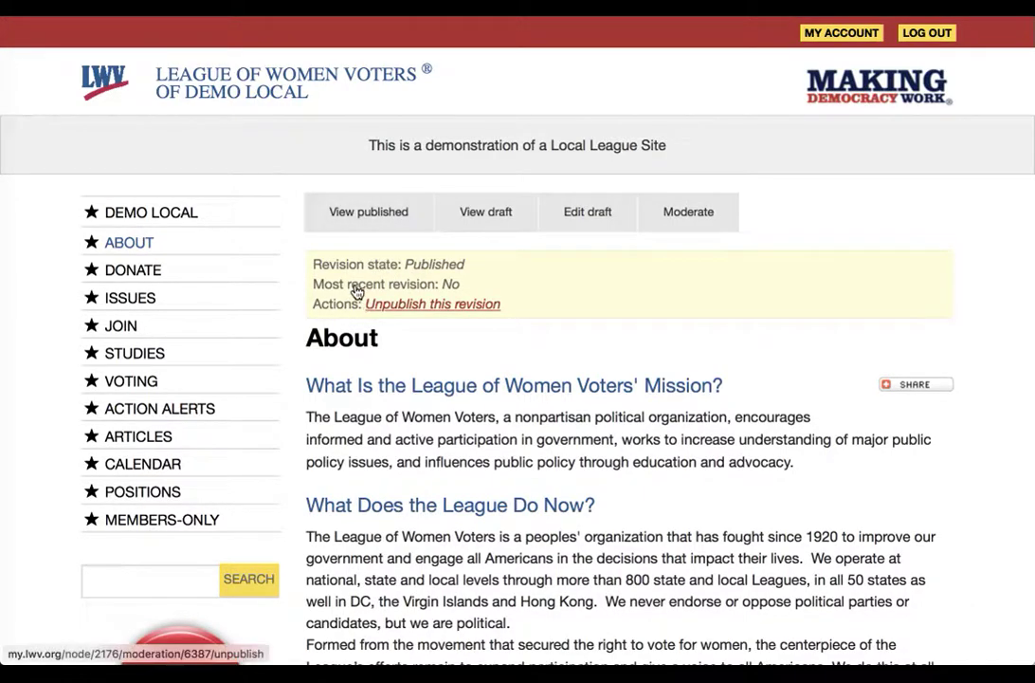
pyautogui.moveTo(314, 264); pyautogui.dragTo(466, 273)
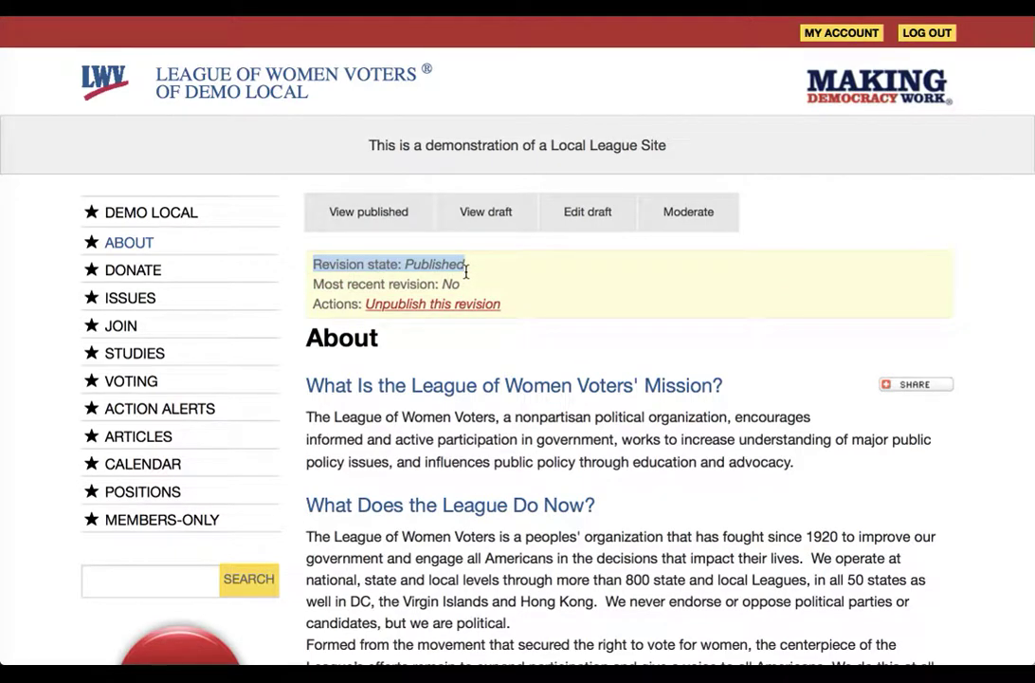
pyautogui.moveTo(465, 285); pyautogui.dragTo(303, 285)
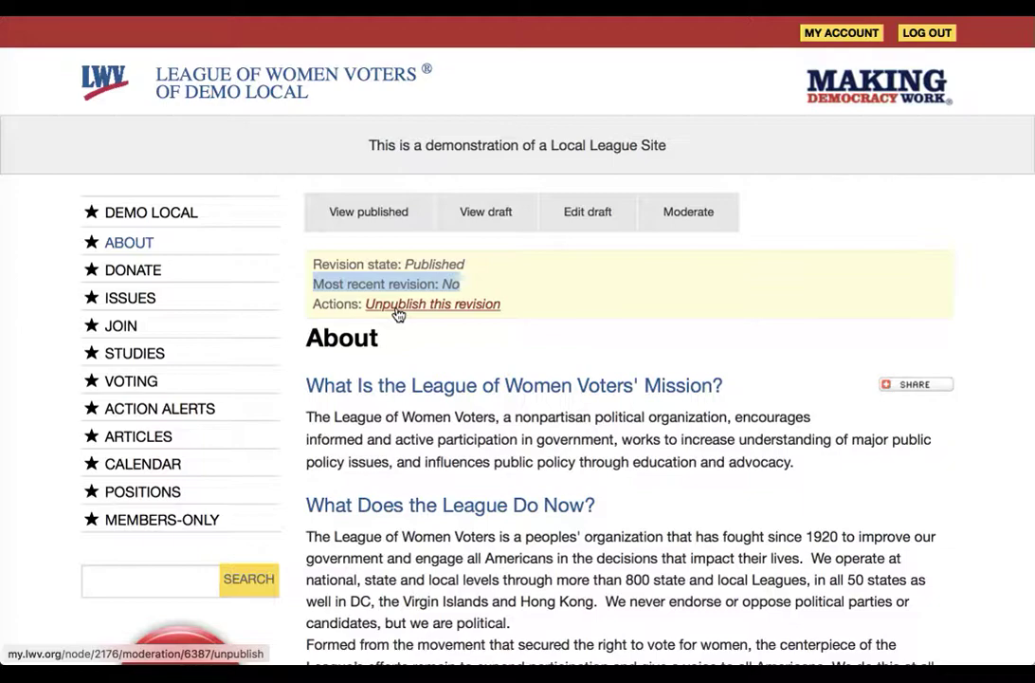
pyautogui.click(485, 211)
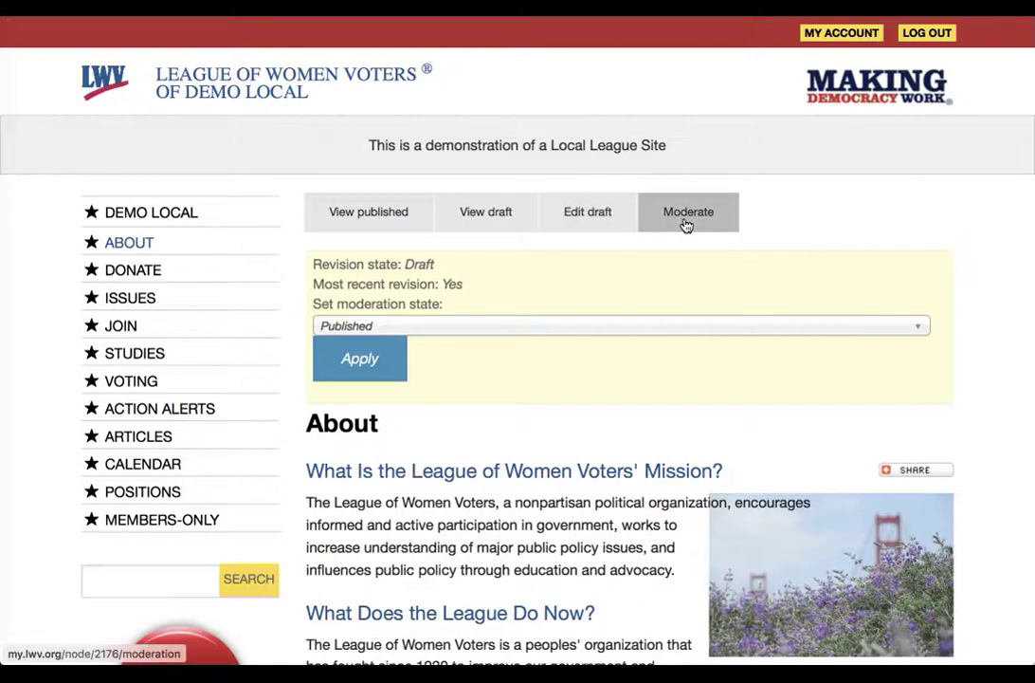
# - Open the About page draft for editing and append "Adding an image." to its moderation notes
pyautogui.click(597, 220)
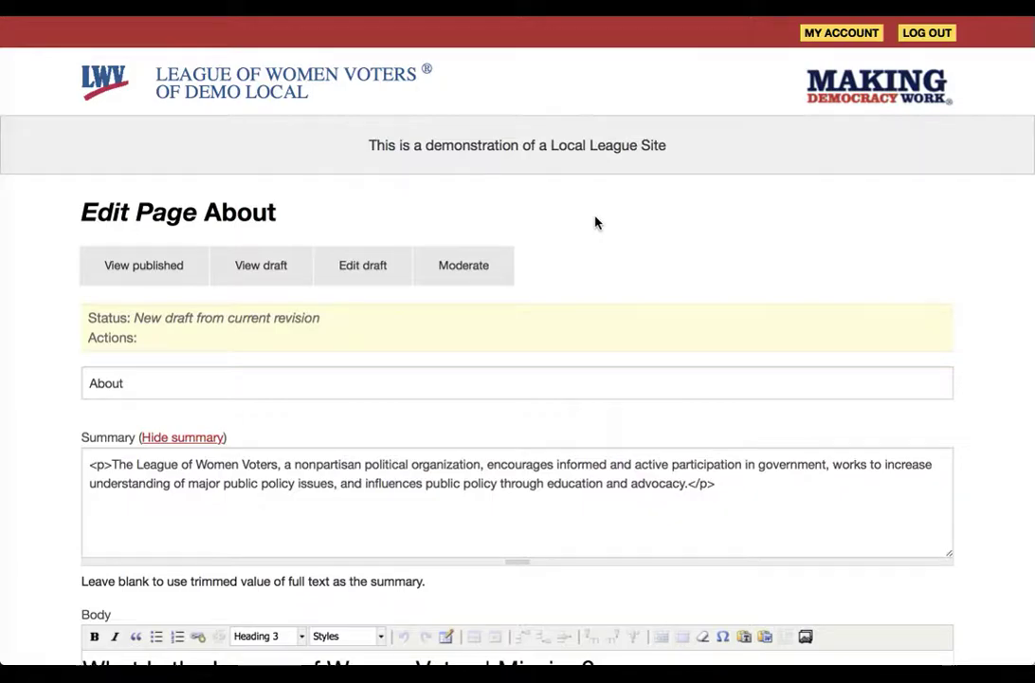
pyautogui.scroll(-3, 578, 314)
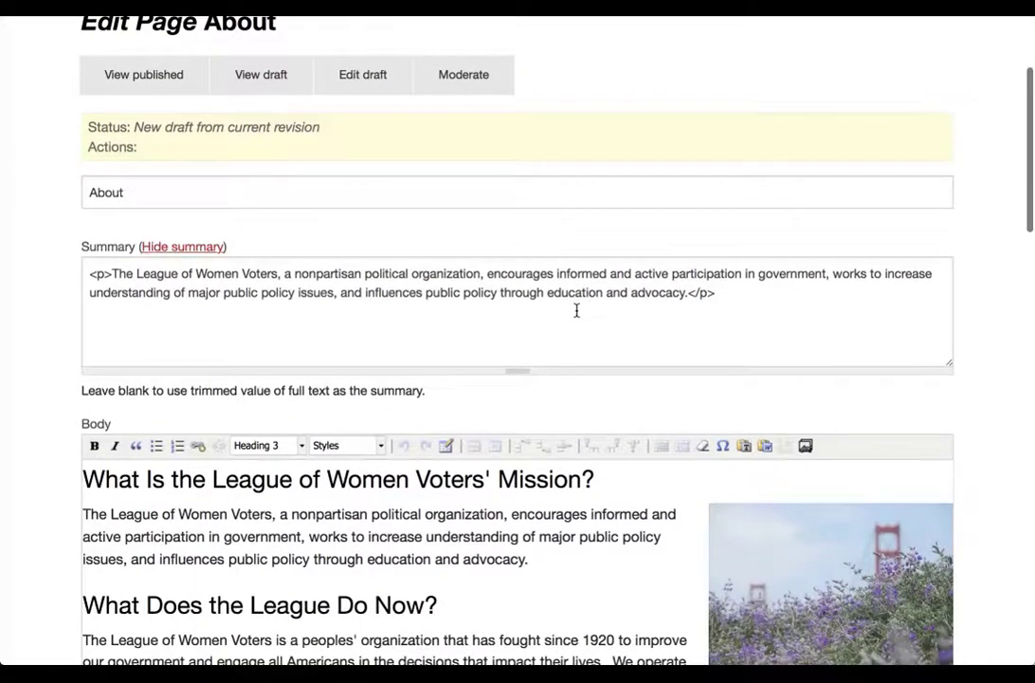
pyautogui.scroll(-10, 576, 313)
pyautogui.scroll(-5, 577, 311)
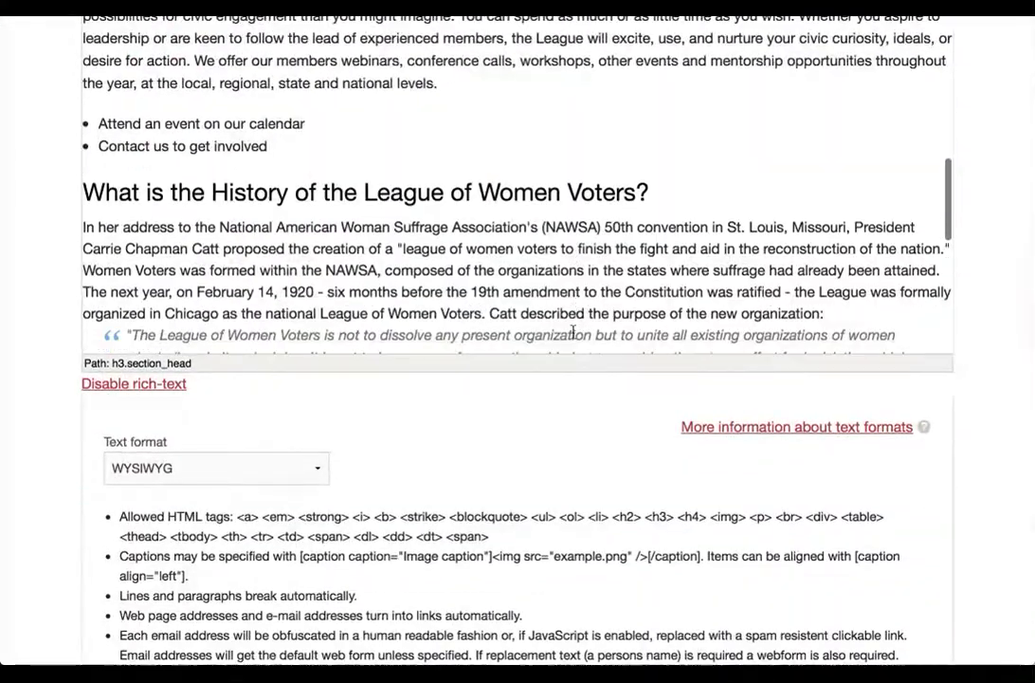
pyautogui.scroll(-10, 543, 461)
pyautogui.scroll(-3, 543, 461)
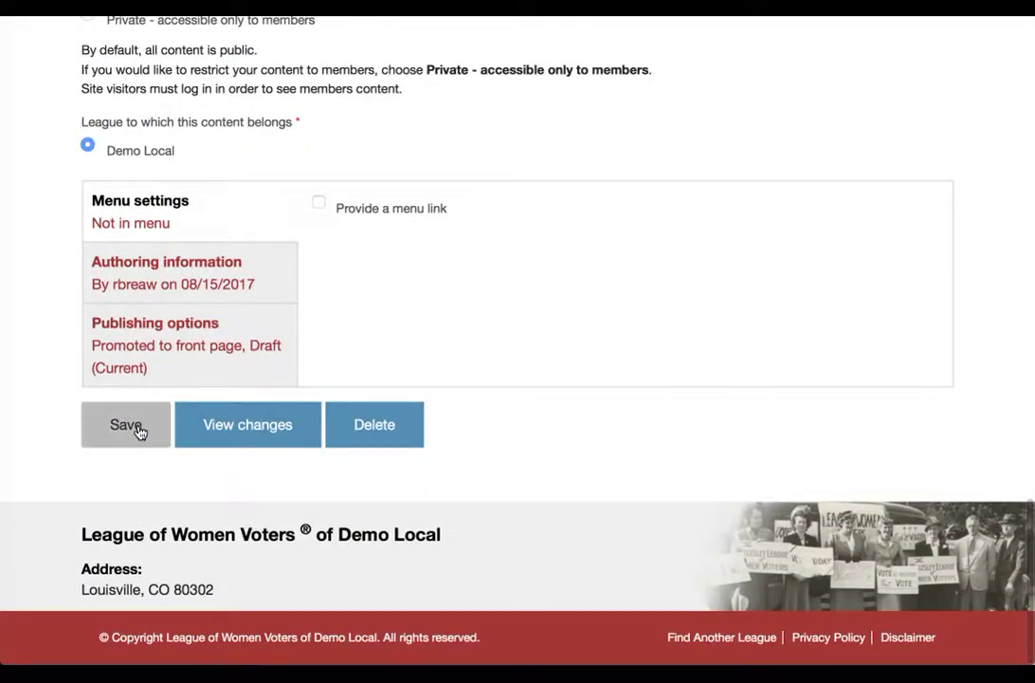
pyautogui.click(180, 349)
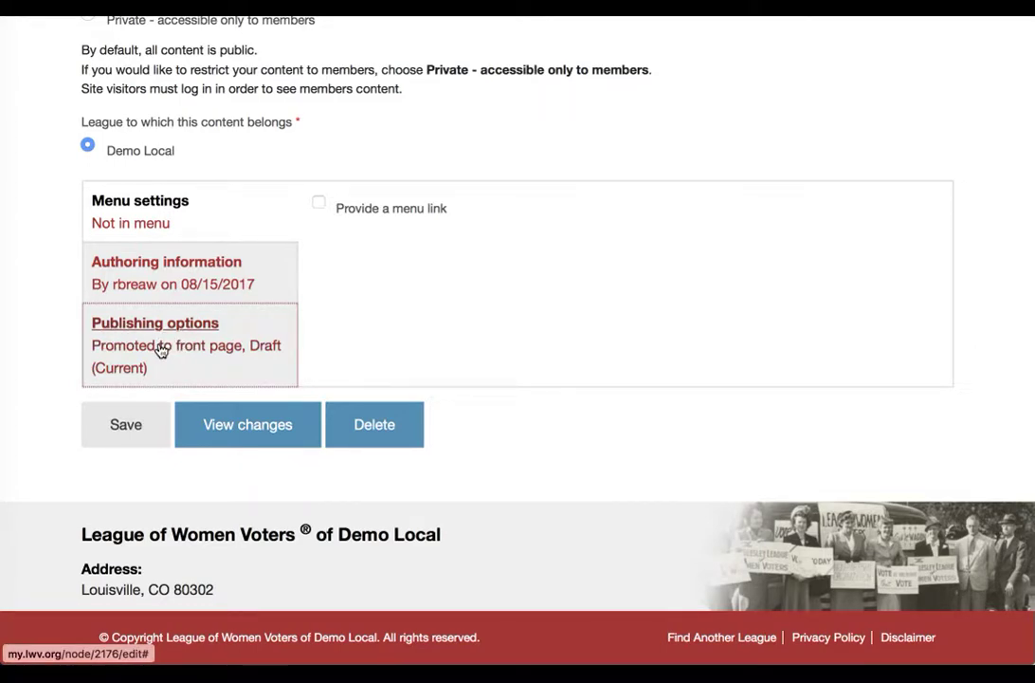
pyautogui.click(161, 351)
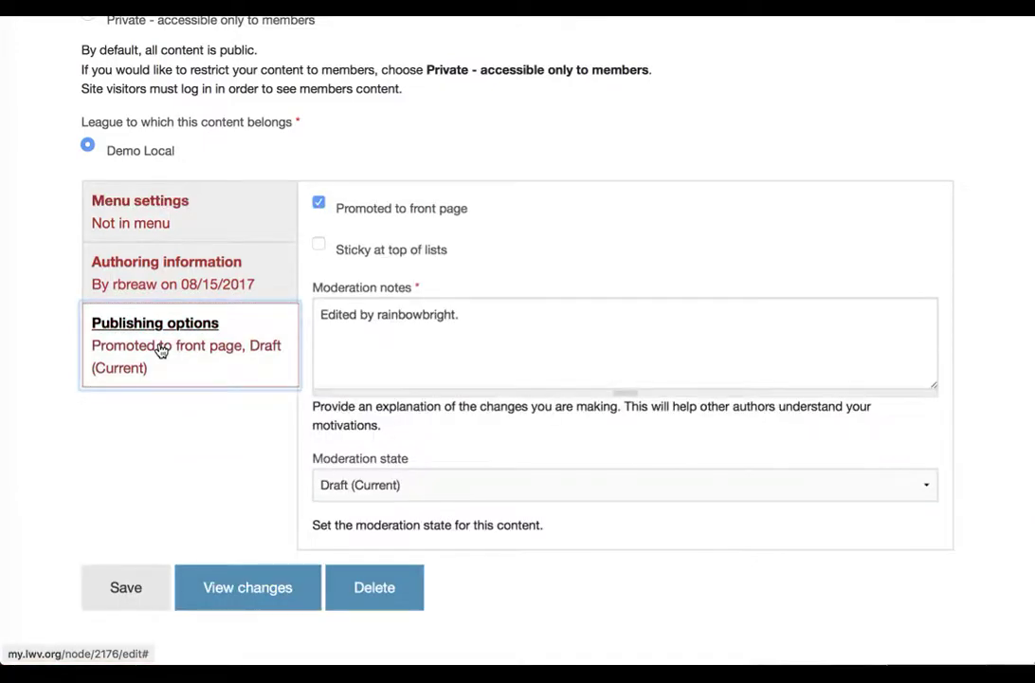
pyautogui.click(512, 312)
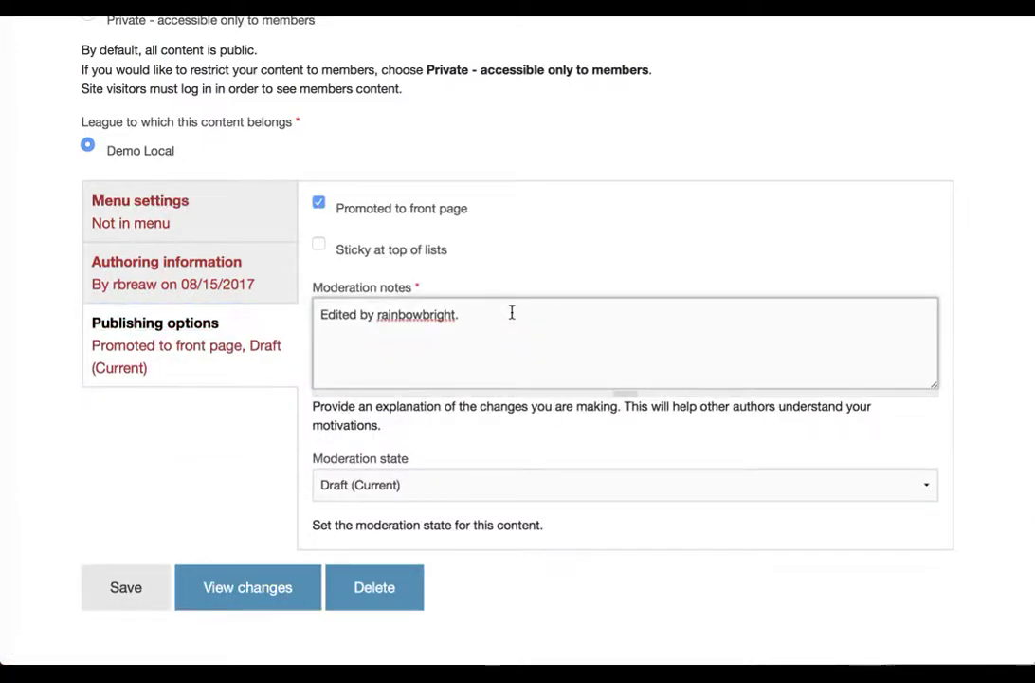
pyautogui.write('Adding an image.')
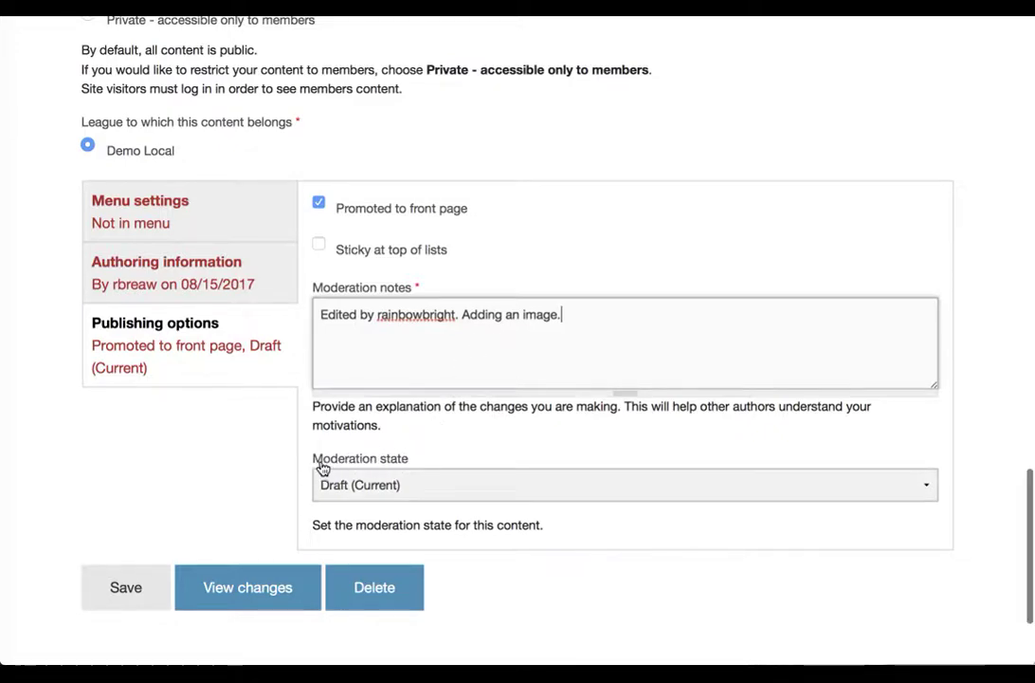
# - Set the draft's moderation state to Published and save the About page
pyautogui.click(385, 486)
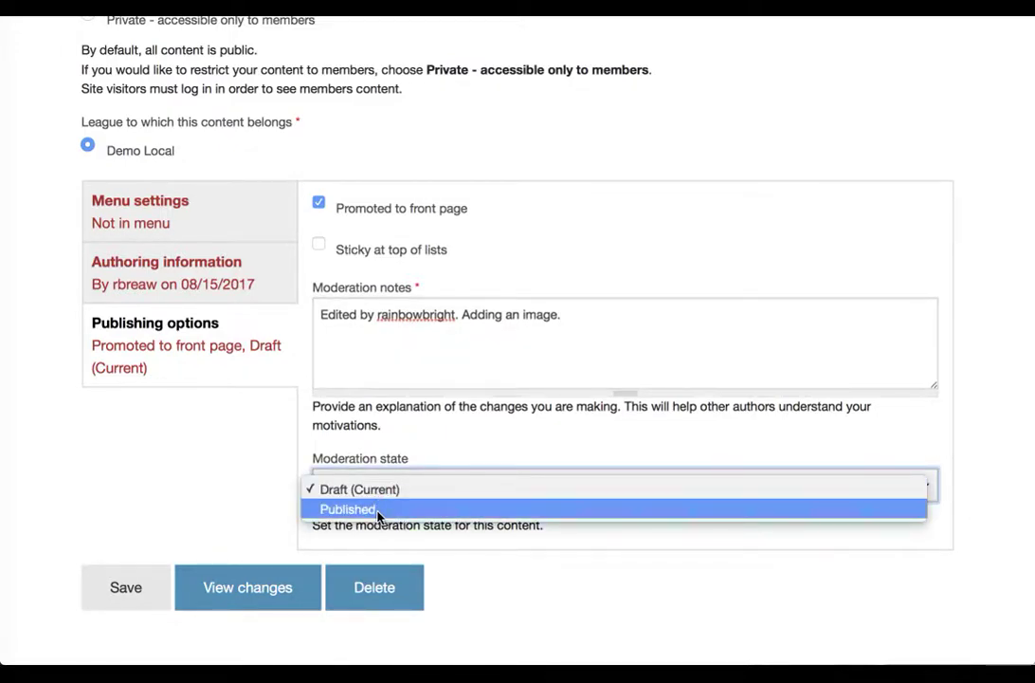
pyautogui.click(362, 511)
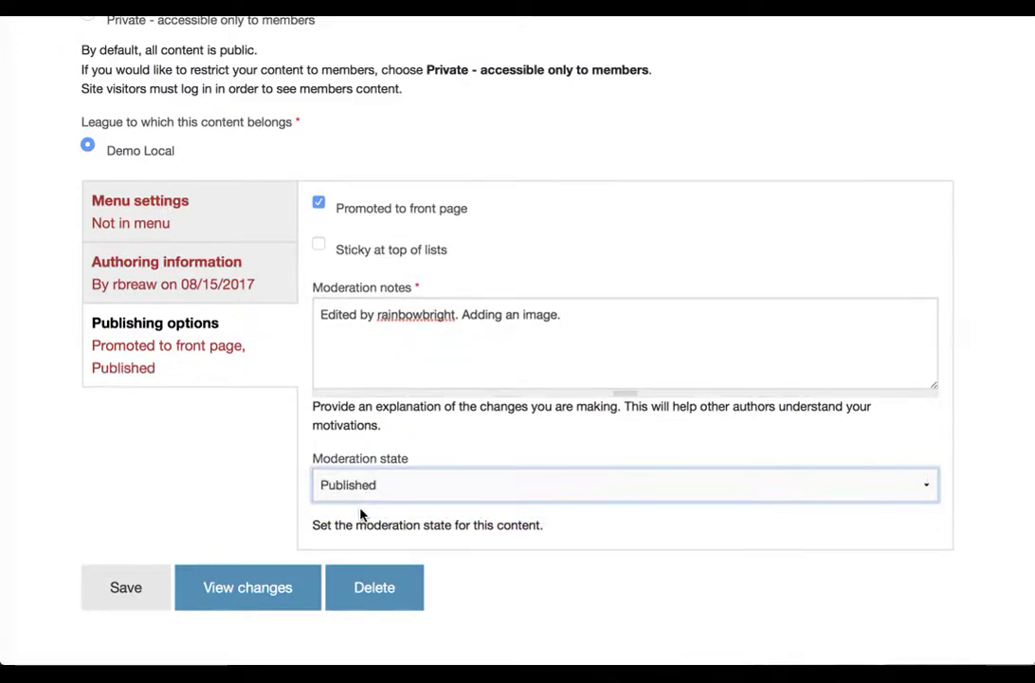
pyautogui.click(132, 590)
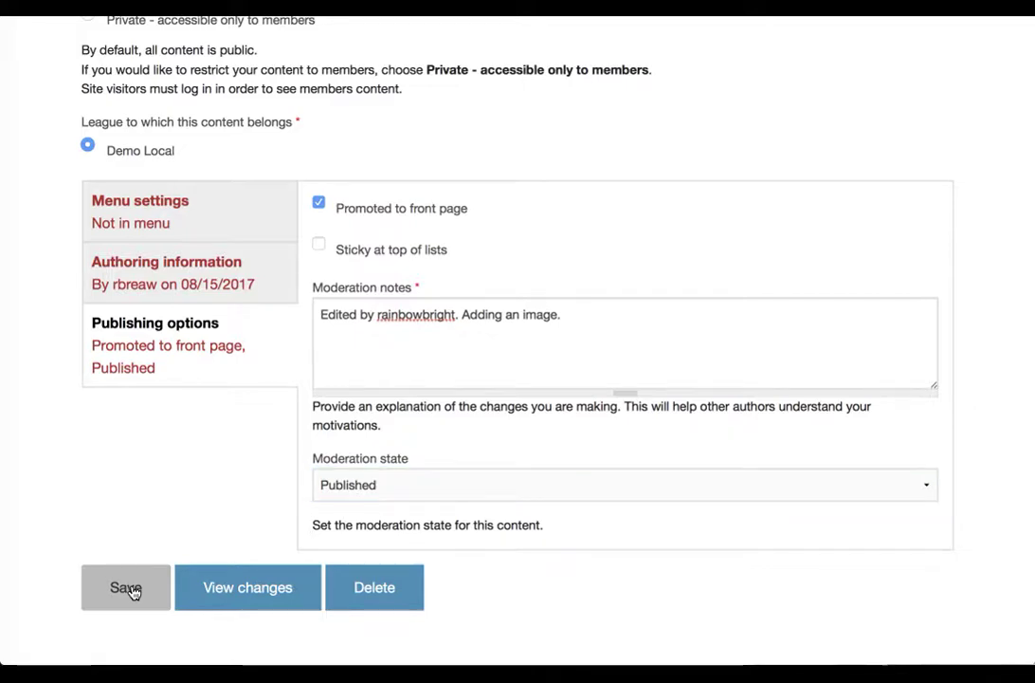
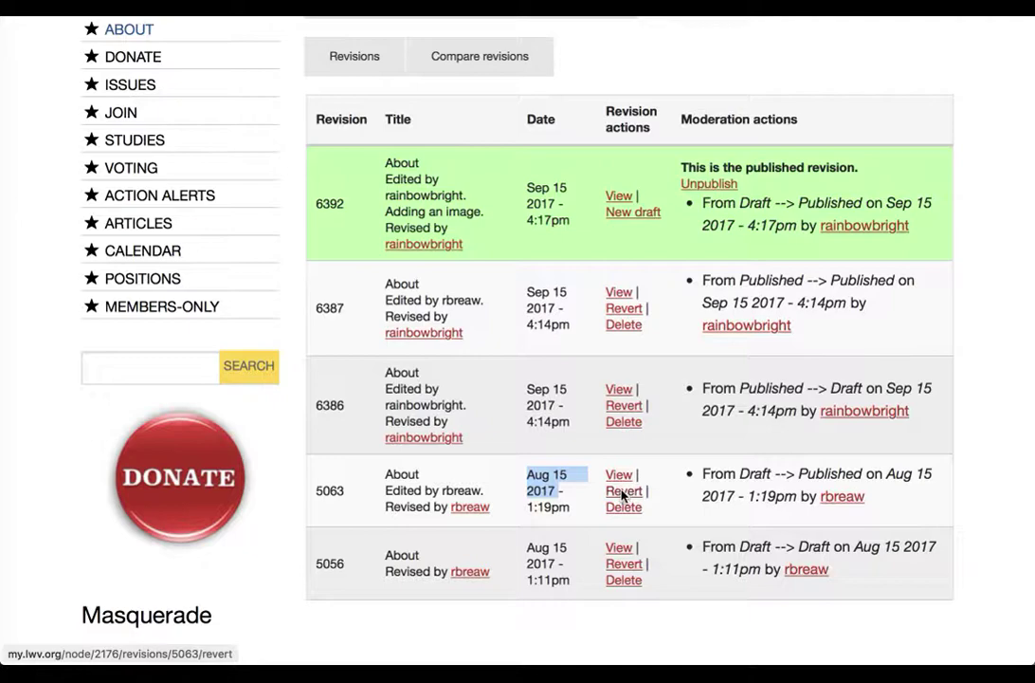
# - Revert the About page to revision 5063 from Aug 15 2017, with the log message "There is a formatting issue with the image."
pyautogui.click(623, 494)
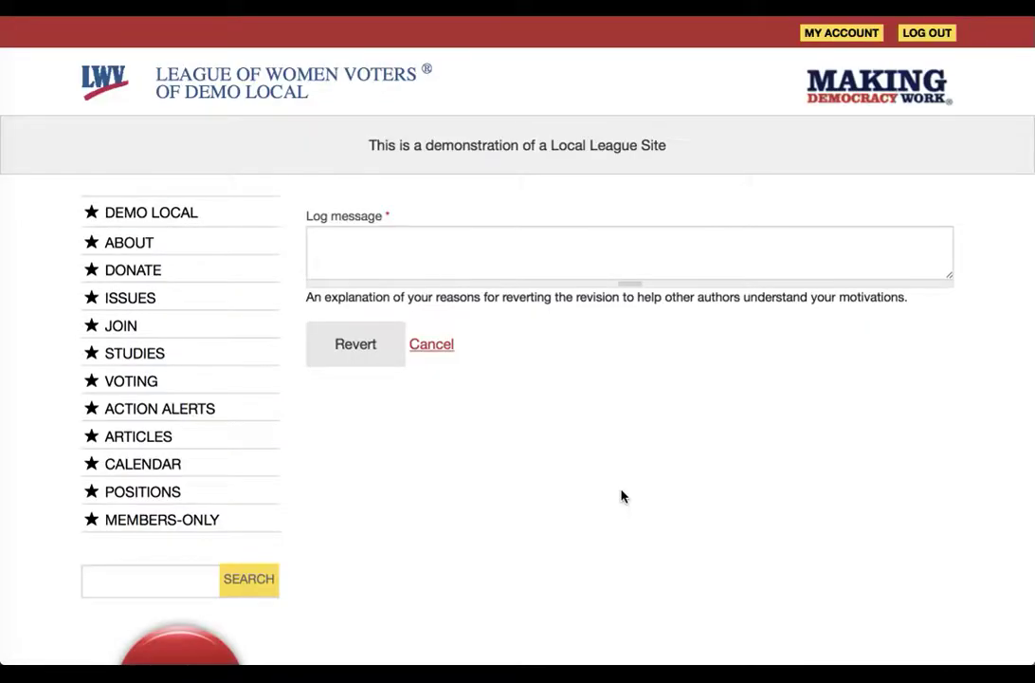
pyautogui.click(439, 253)
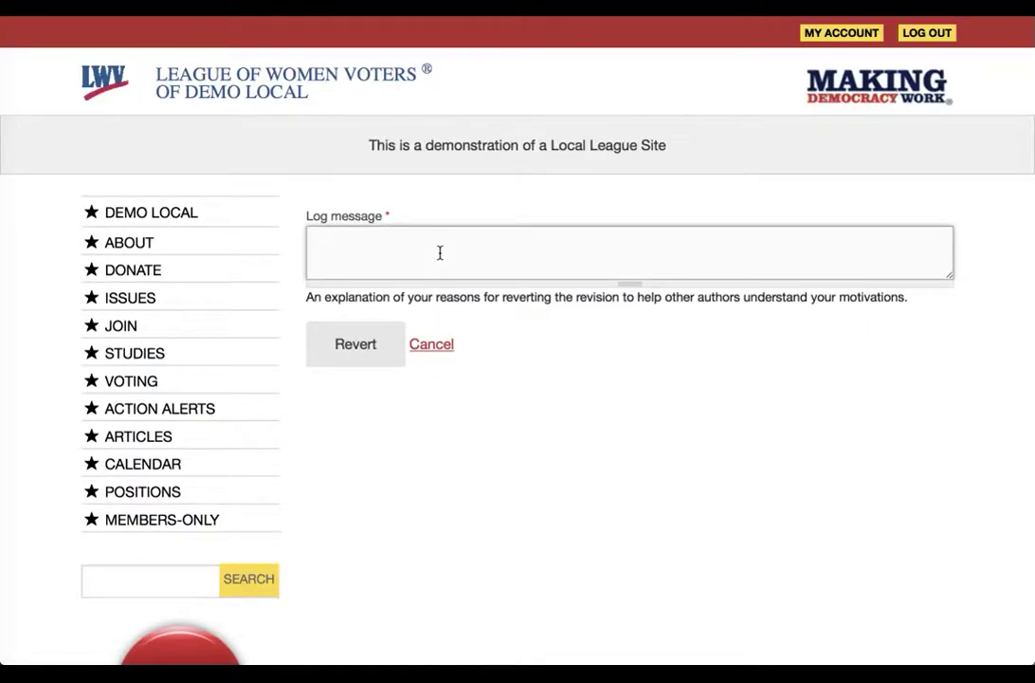
pyautogui.write('There is a formatting issue')
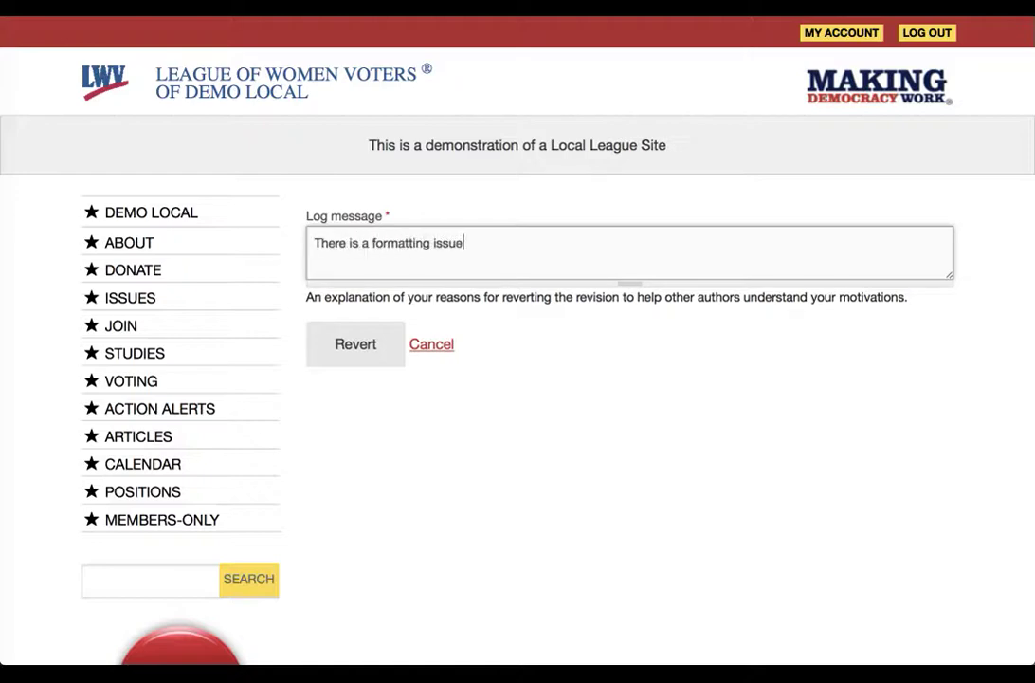
pyautogui.write(' with the image.')
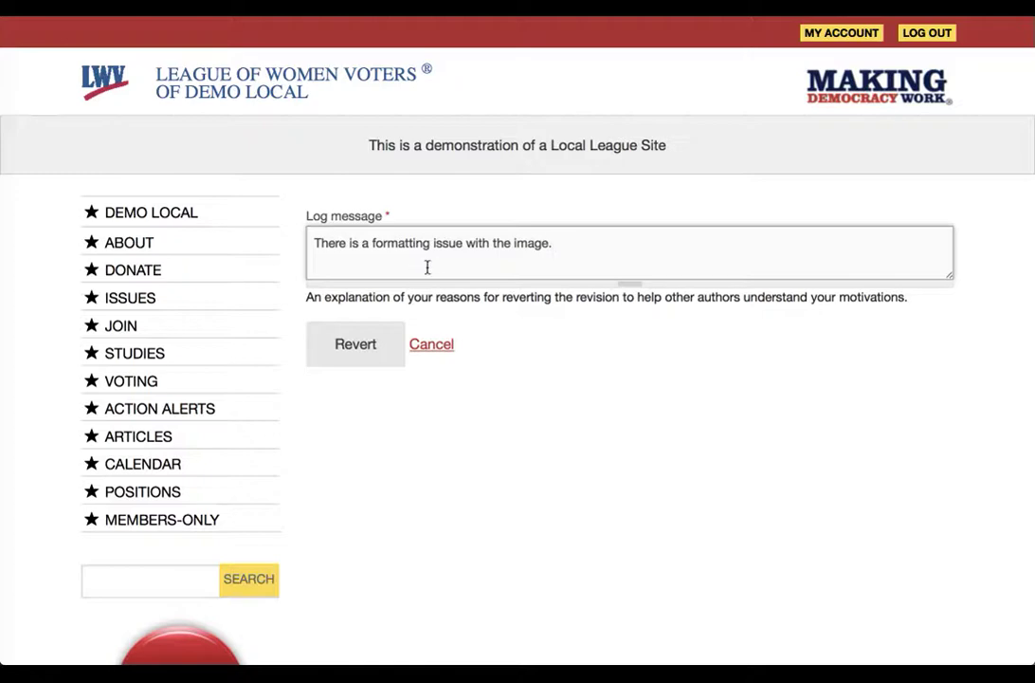
pyautogui.click(373, 347)
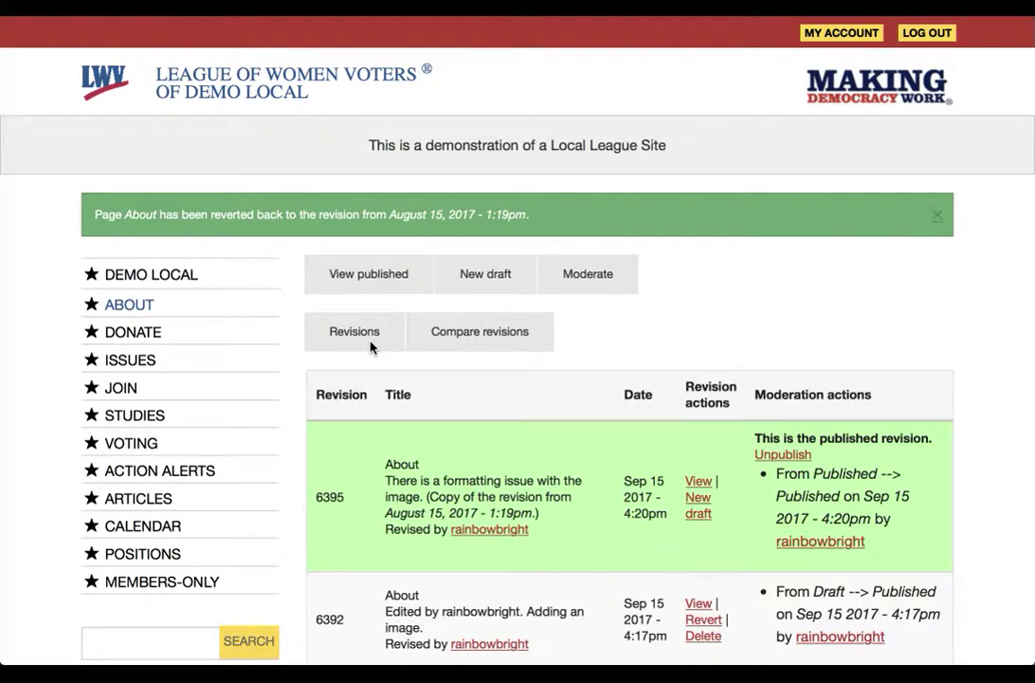
# - Check the log message of the newly published revision, and view the published About page to verify the revert
pyautogui.scroll(-3, 394, 410)
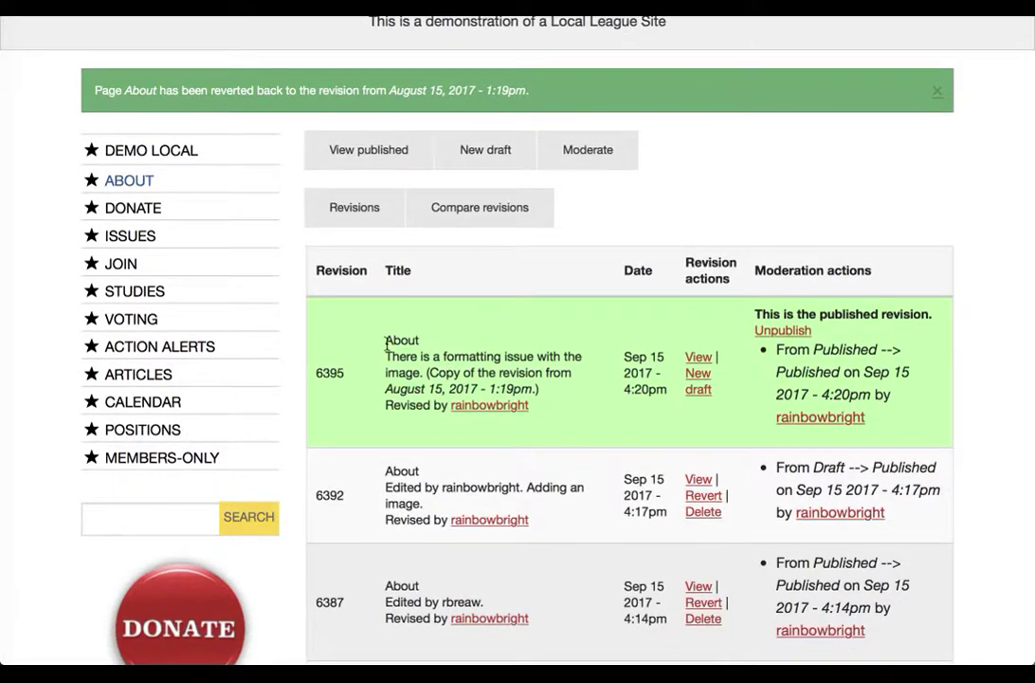
pyautogui.moveTo(385, 339); pyautogui.dragTo(540, 393)
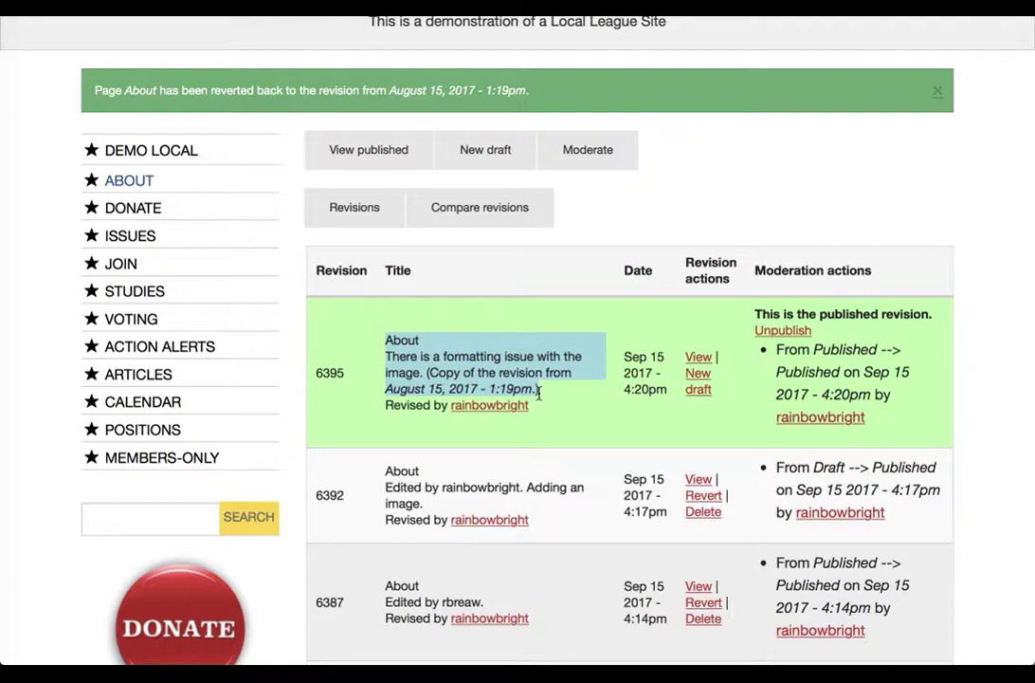
pyautogui.click(386, 156)
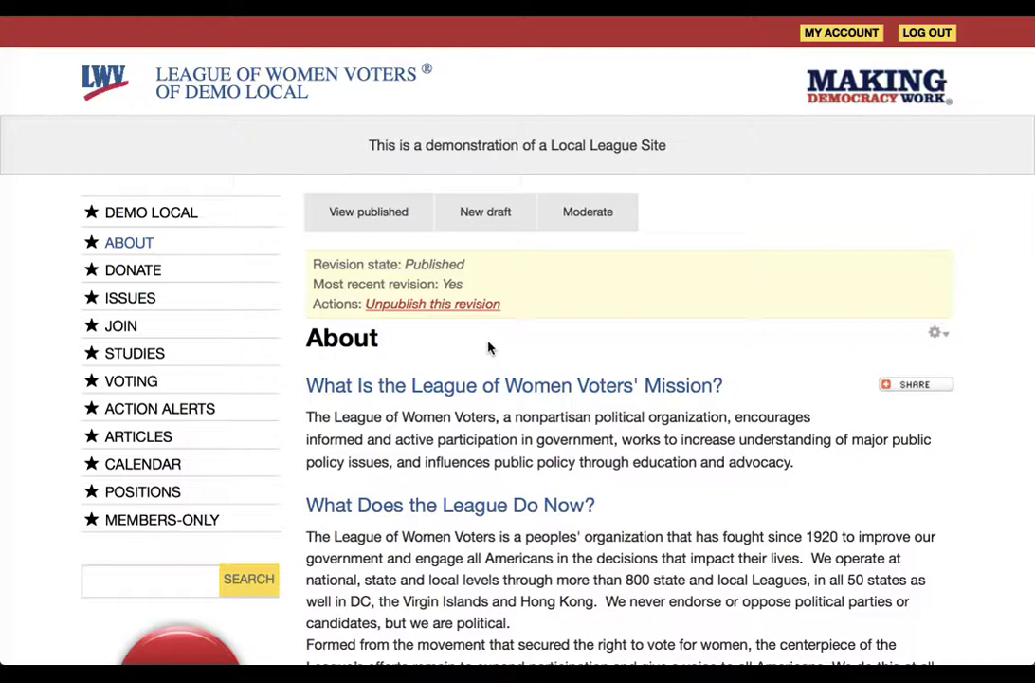
# - Examine the revision history for the actions available on the earlier image revision, and return to the published About page
pyautogui.click(590, 218)
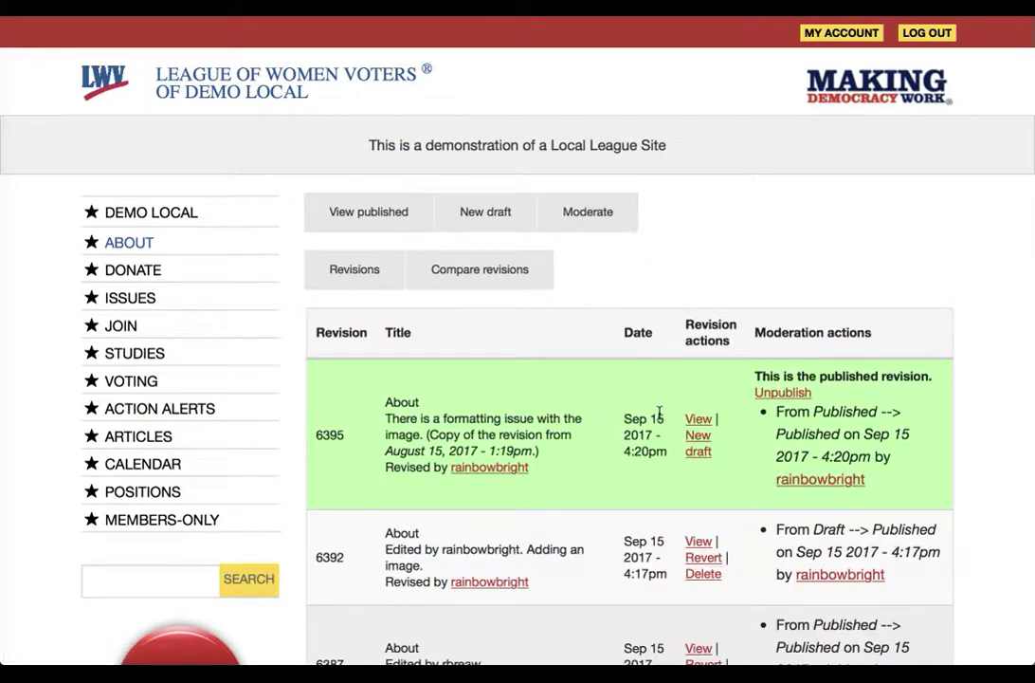
pyautogui.scroll(-2, 661, 411)
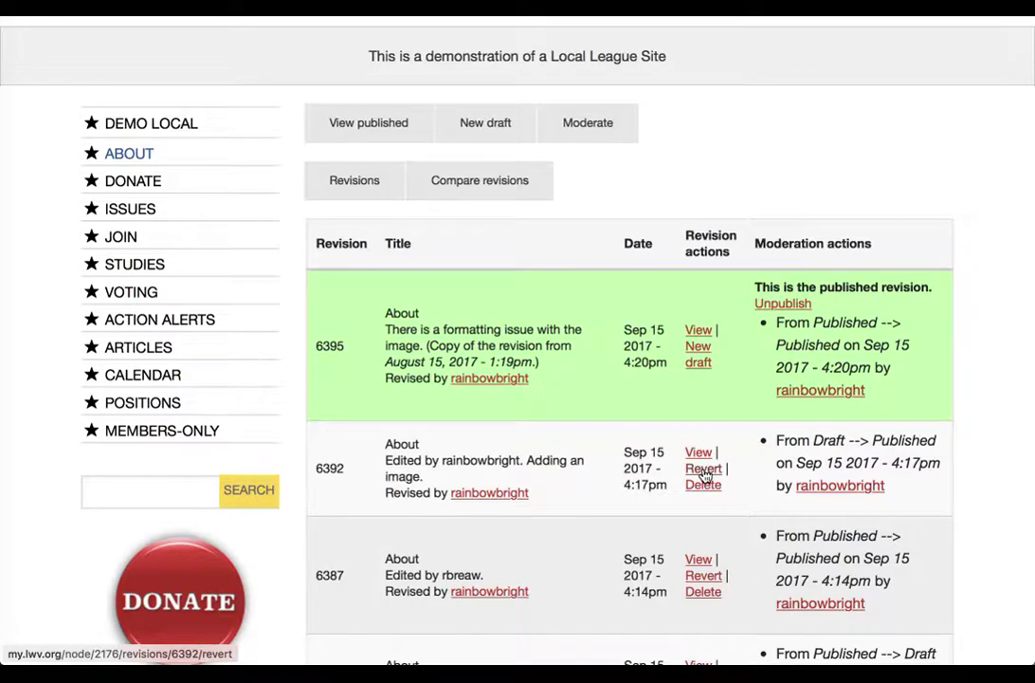
pyautogui.scroll(2, 704, 474)
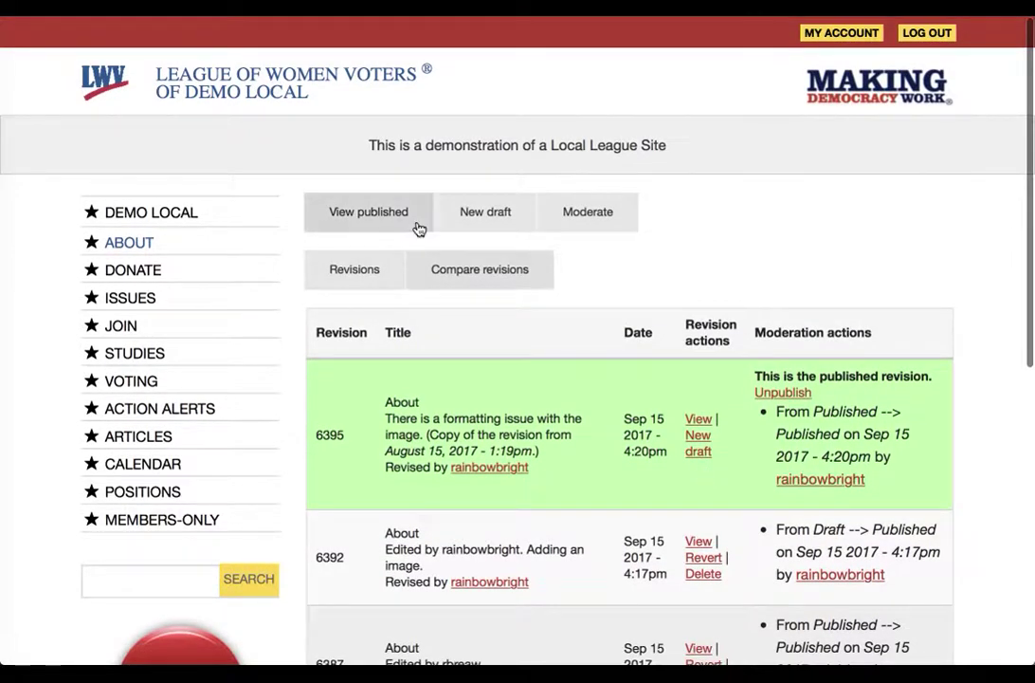
pyautogui.click(400, 219)
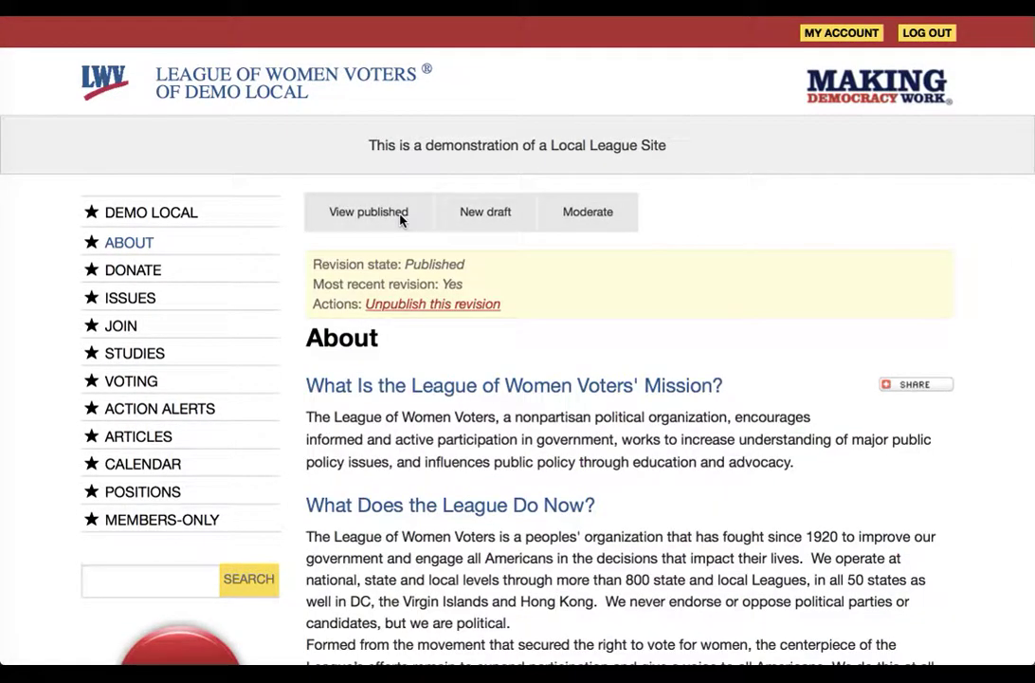